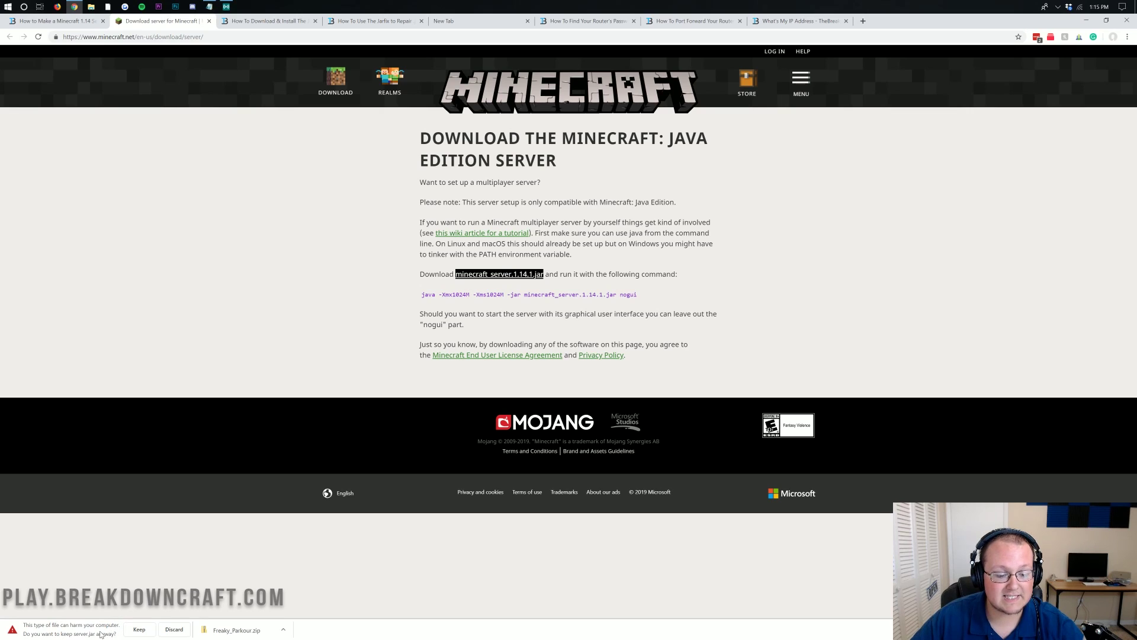
# Keep the downloaded server.jar and move it to an open area of the desktop.
pyautogui.click(137, 631)
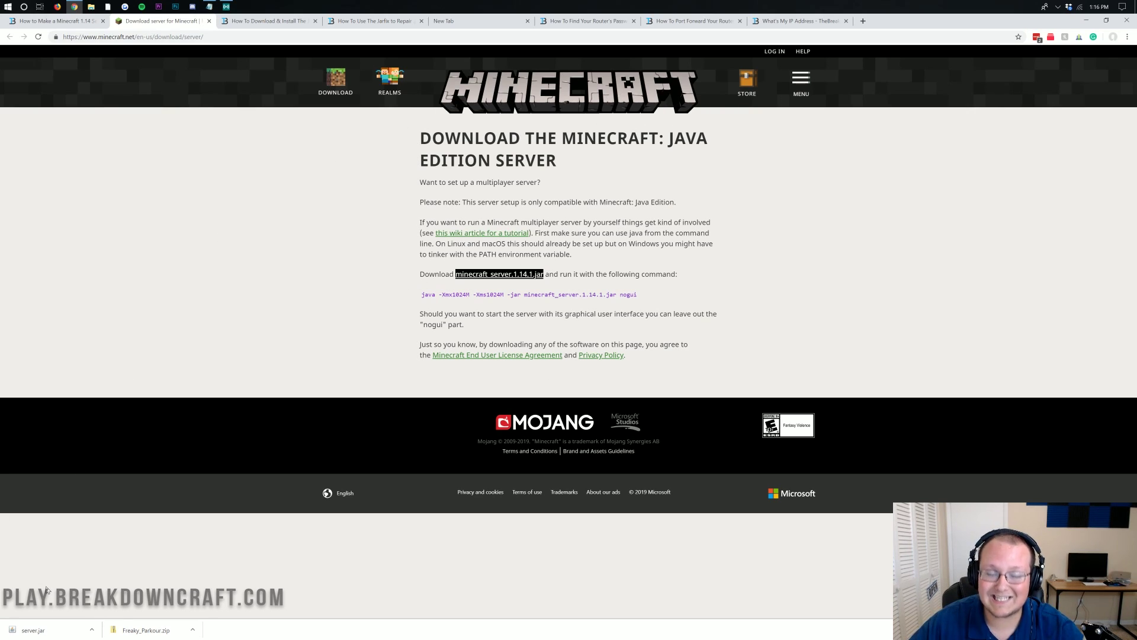
pyautogui.click(1087, 20)
pyautogui.moveTo(27, 36); pyautogui.dragTo(421, 118)
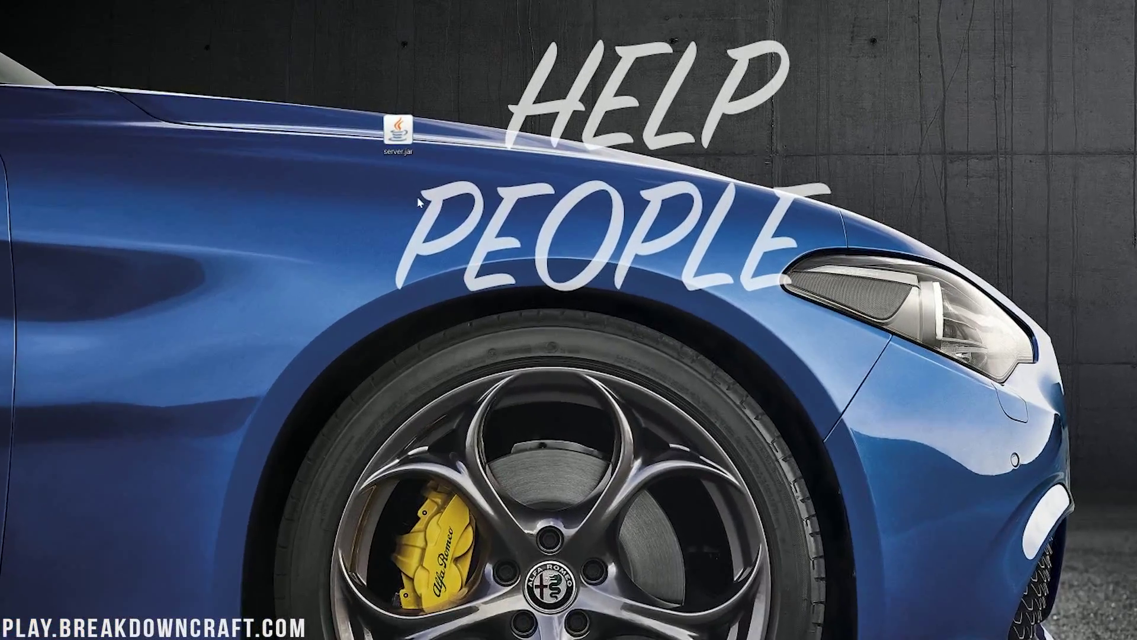
# Create a new desktop folder named Play.BreakdownCraft.com.
pyautogui.rightClick(429, 164)
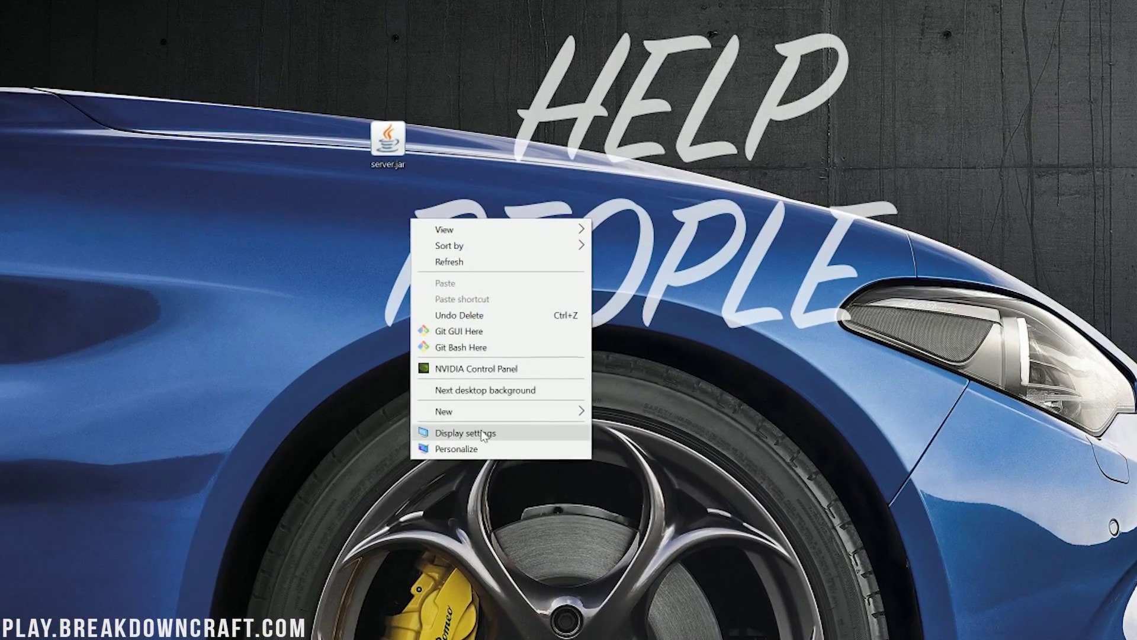
pyautogui.moveTo(569, 411)
pyautogui.click(677, 409)
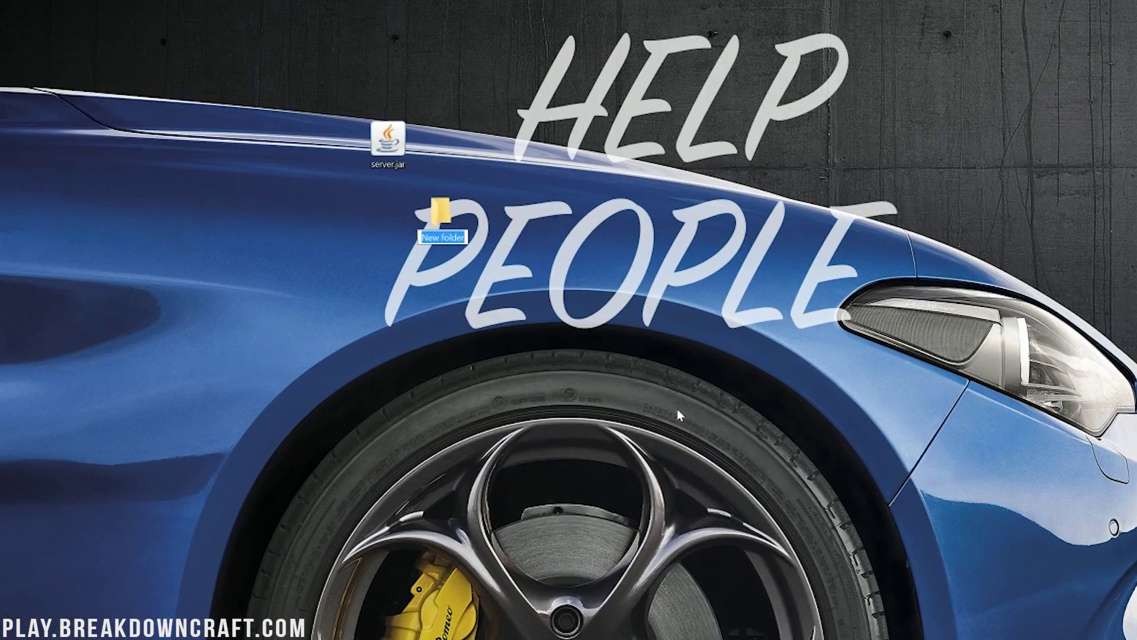
pyautogui.write('Play.Bre')
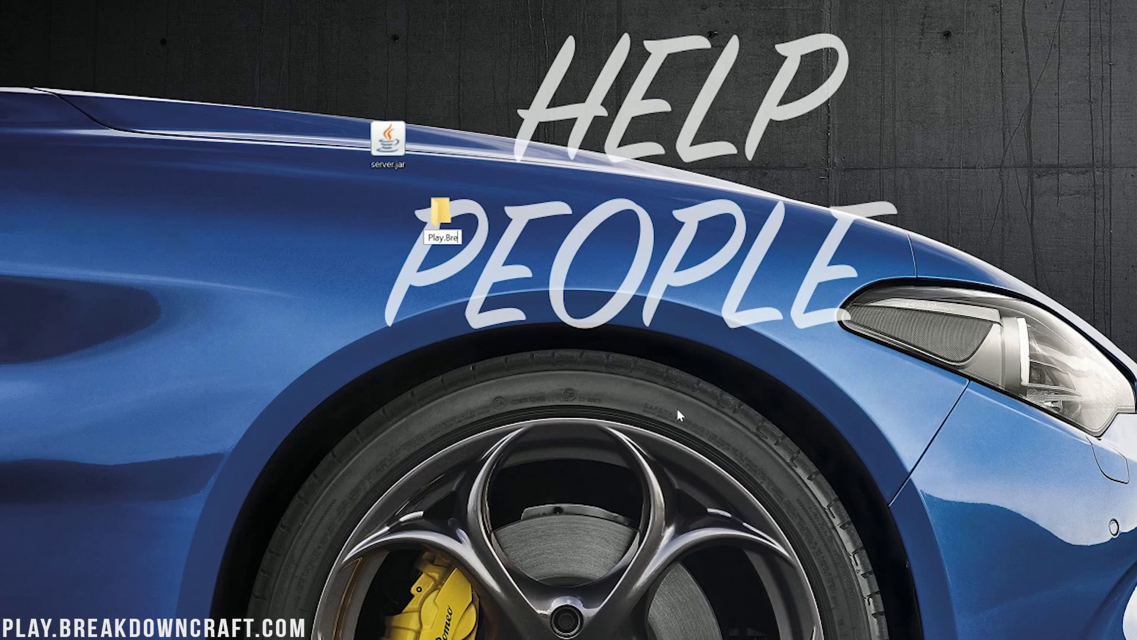
pyautogui.write('akdownCraft.com')
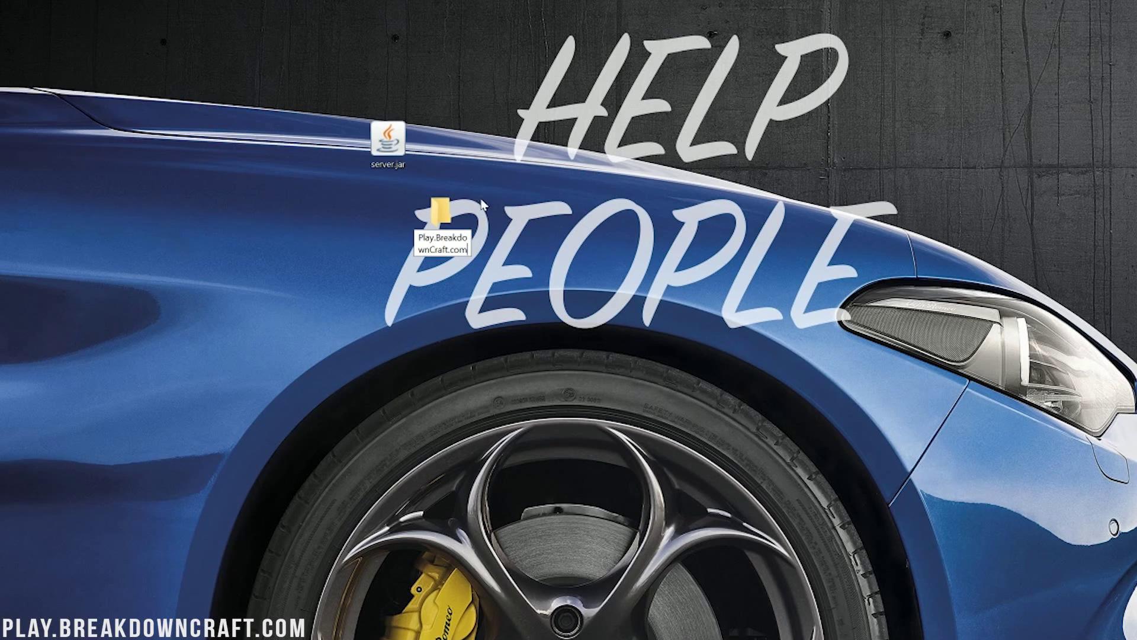
pyautogui.click(372, 268)
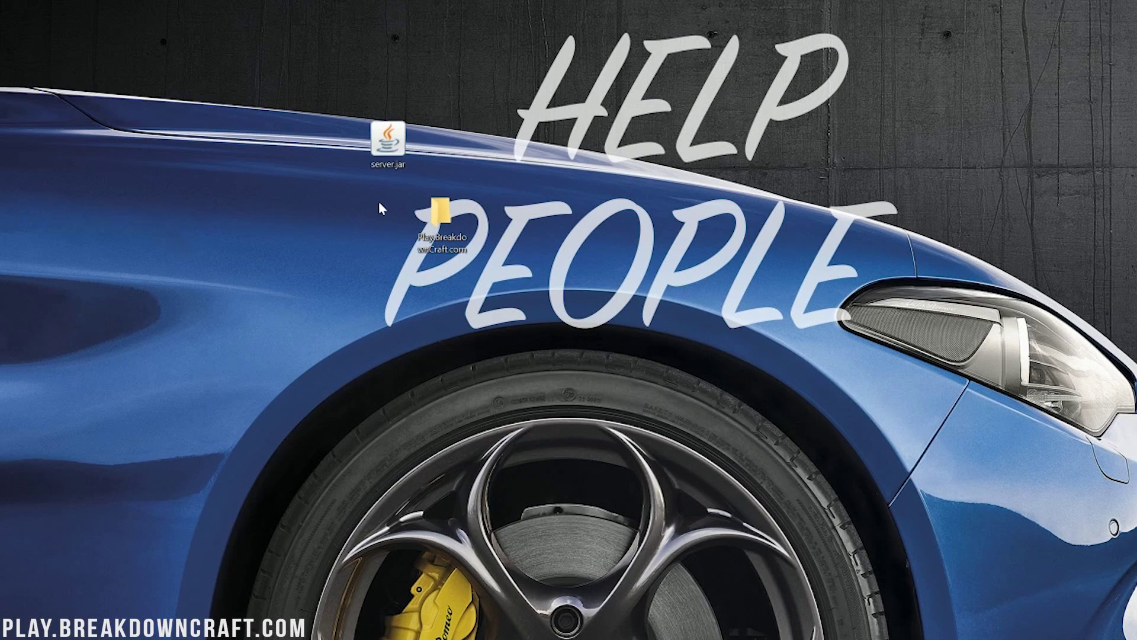
# Move server.jar into the Play.BreakdownCraft.com folder and create a new text document there under its default name.
pyautogui.moveTo(388, 142); pyautogui.dragTo(440, 224)
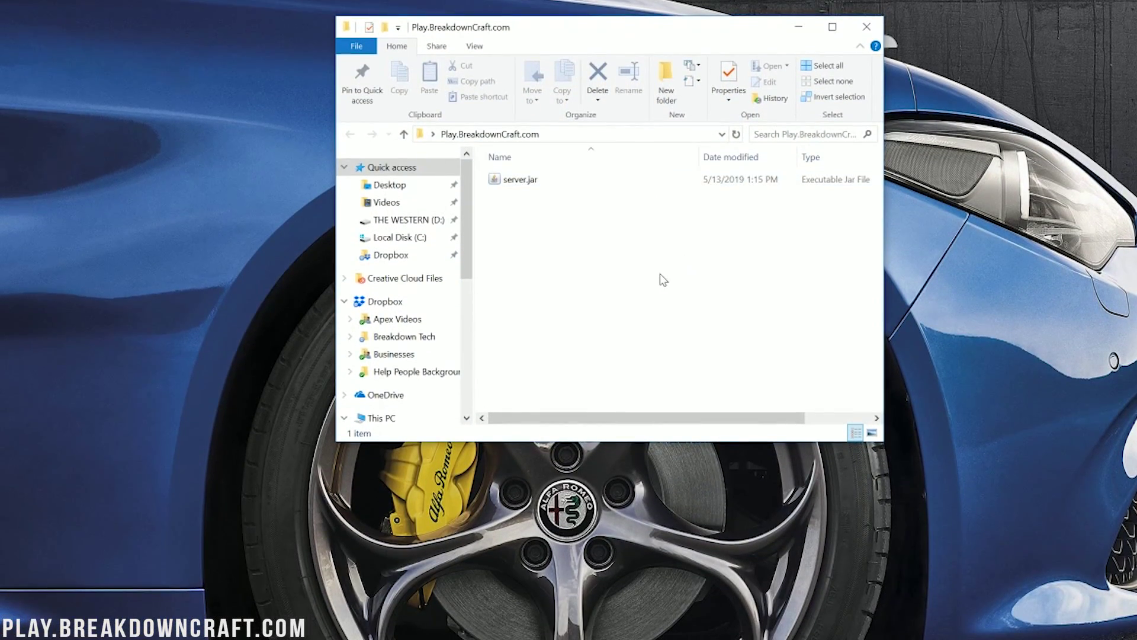
pyautogui.rightClick(601, 225)
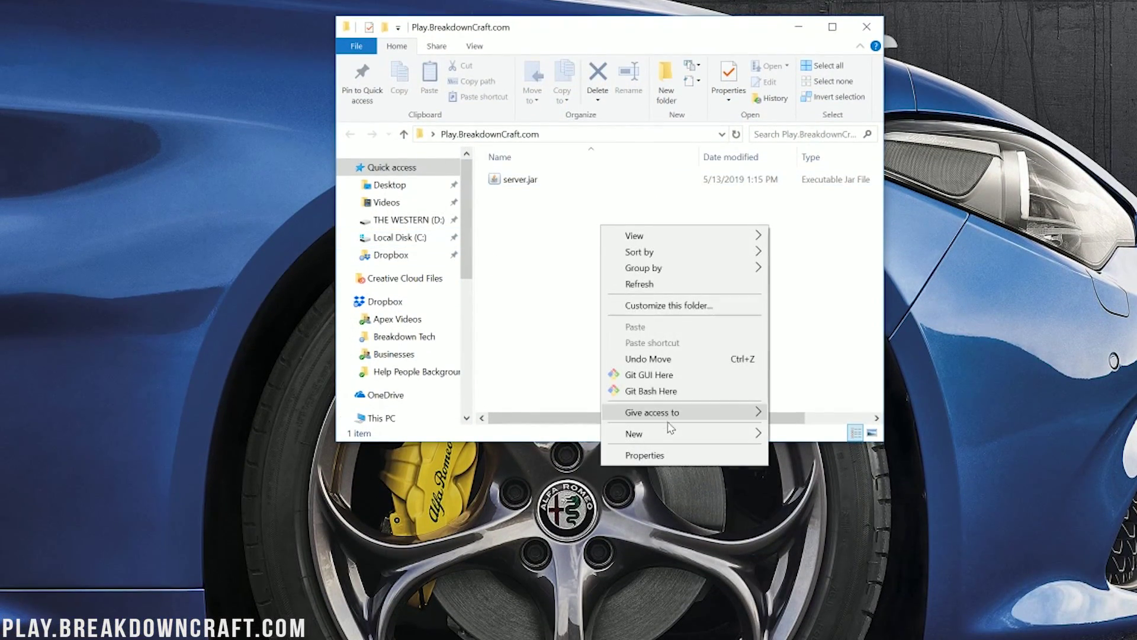
pyautogui.moveTo(676, 435)
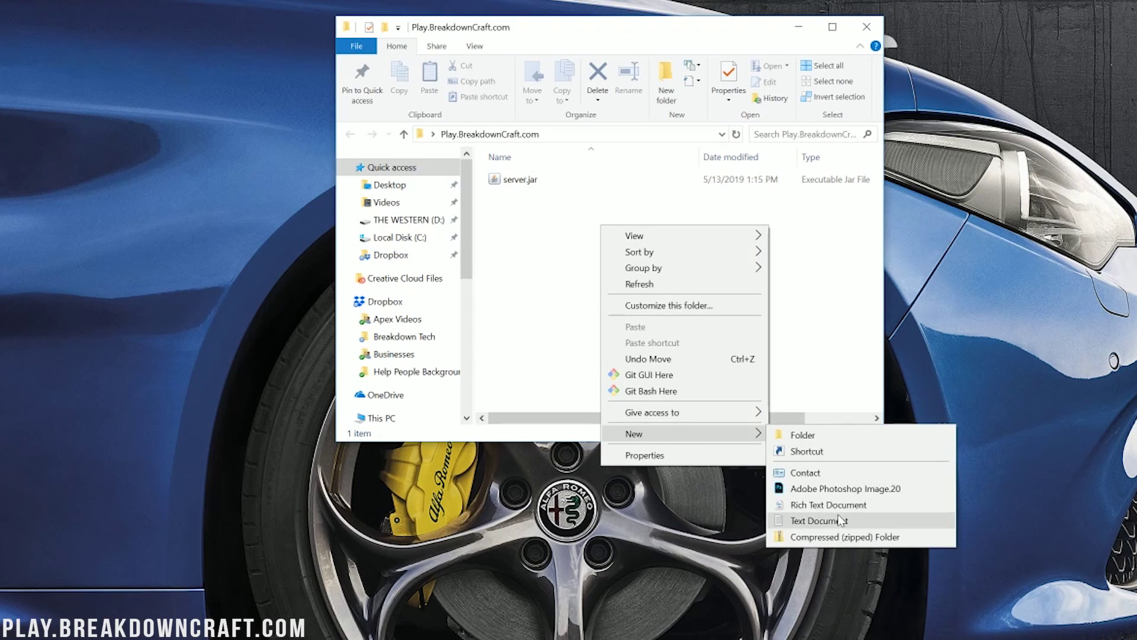
pyautogui.click(838, 520)
pyautogui.click(627, 302)
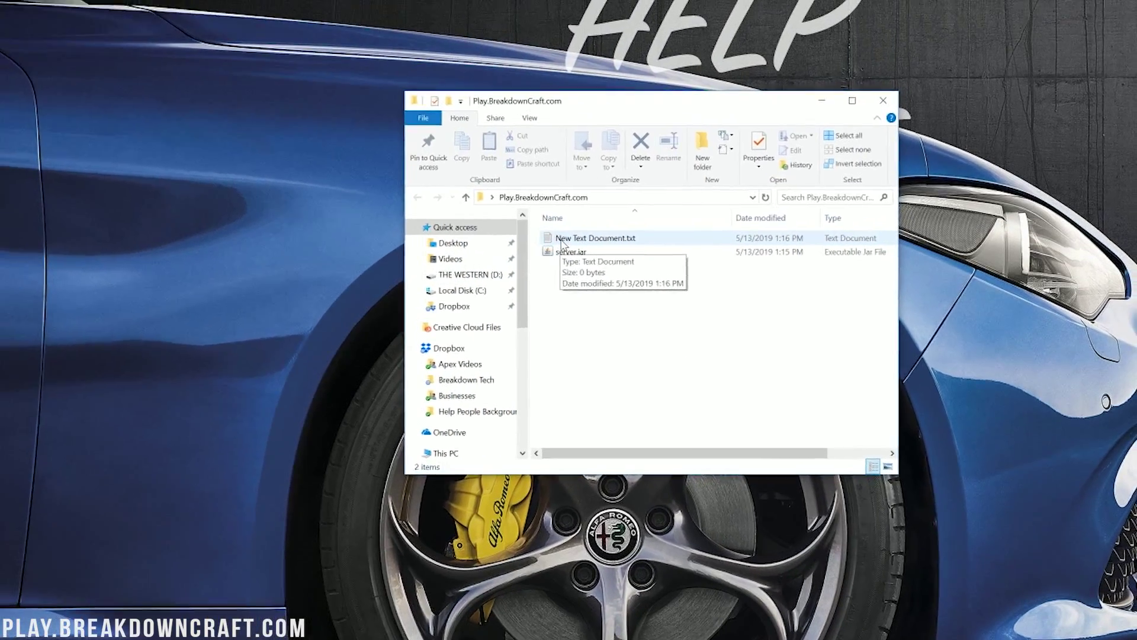
# Open the new text document and bring up the untitled Notepad window containing the server launch commands.
pyautogui.click(510, 181)
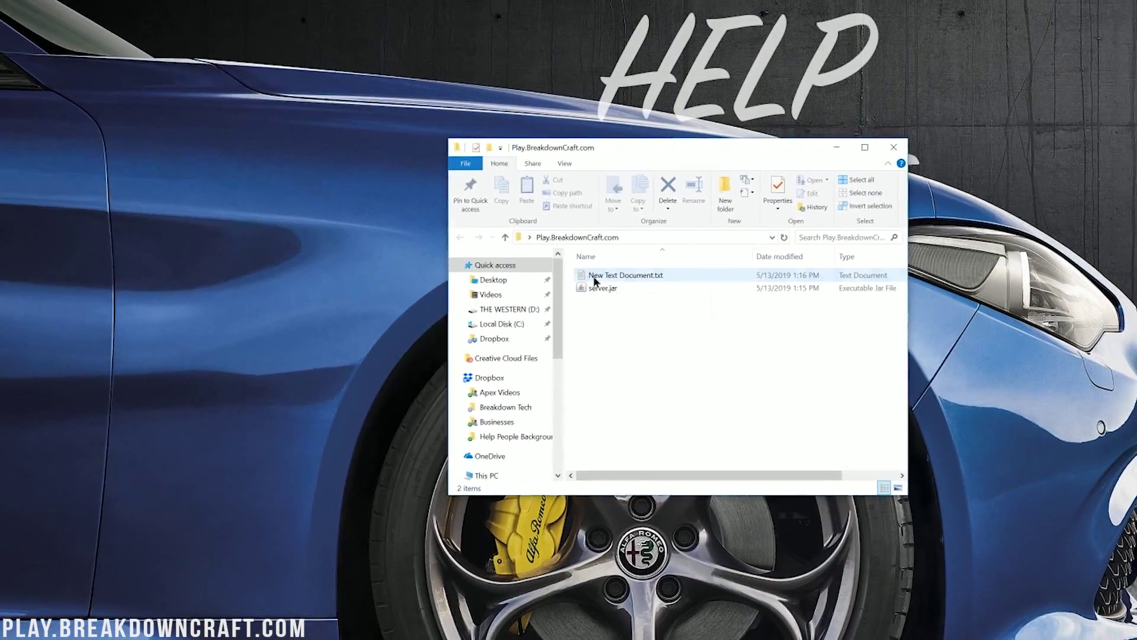
pyautogui.doubleClick(626, 311)
pyautogui.click(267, 8)
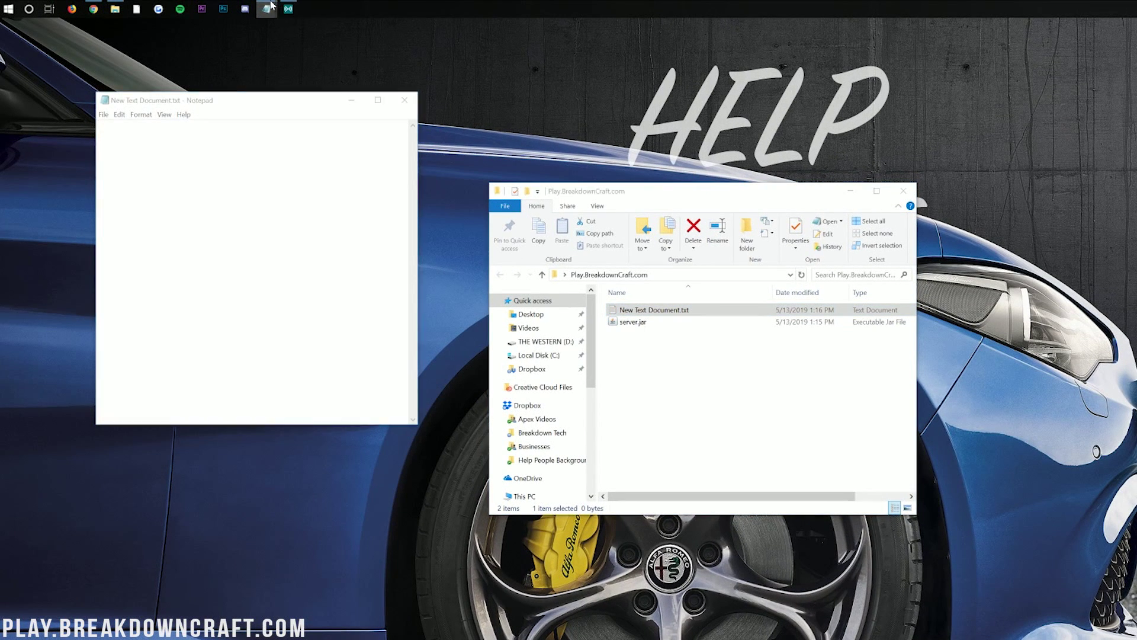
pyautogui.click(255, 58)
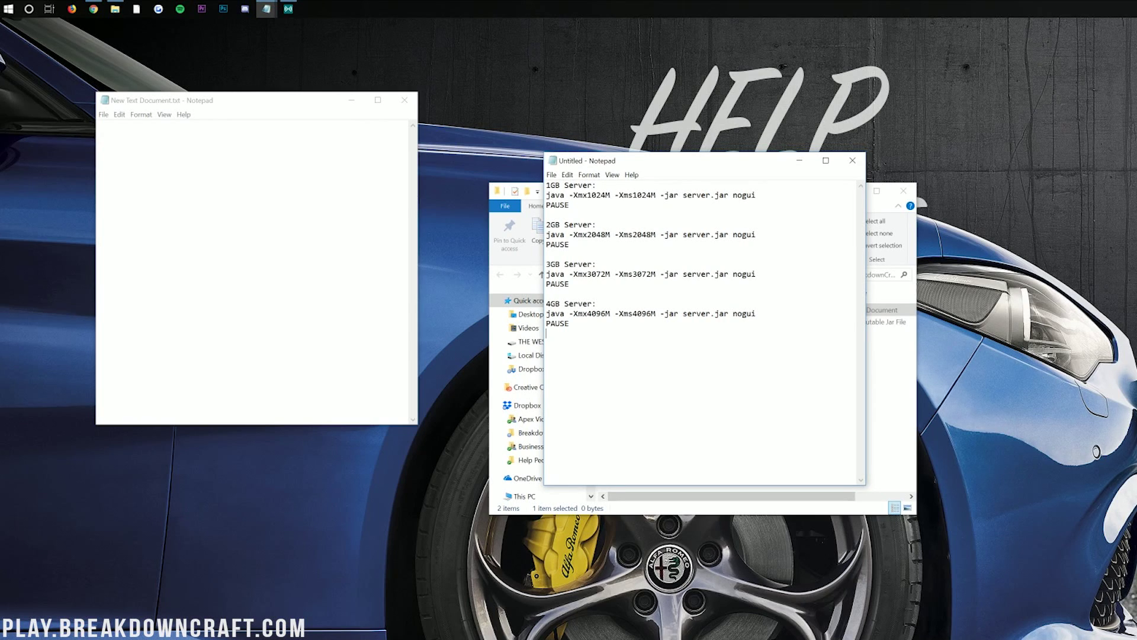
# Copy the two 4GB Server lines, from java -Xmx4096M through PAUSE, into the empty New Text Document.txt.
pyautogui.hotkey('shift', 'Up')
pyautogui.hotkey('shift', 'Home')
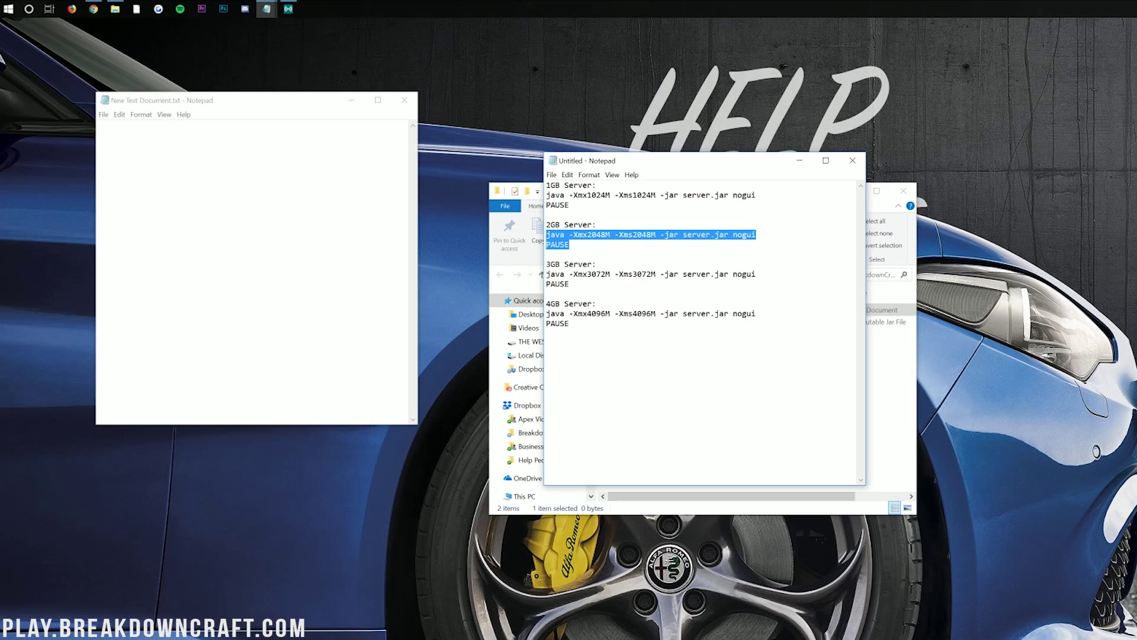
pyautogui.moveTo(570, 324); pyautogui.dragTo(536, 317)
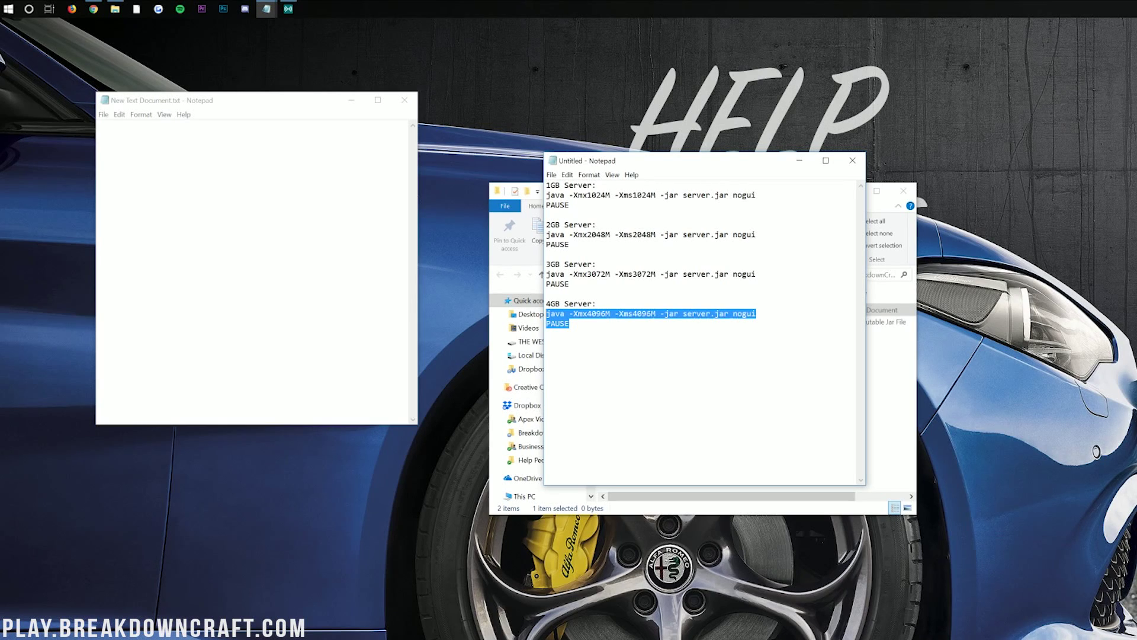
pyautogui.rightClick(613, 314)
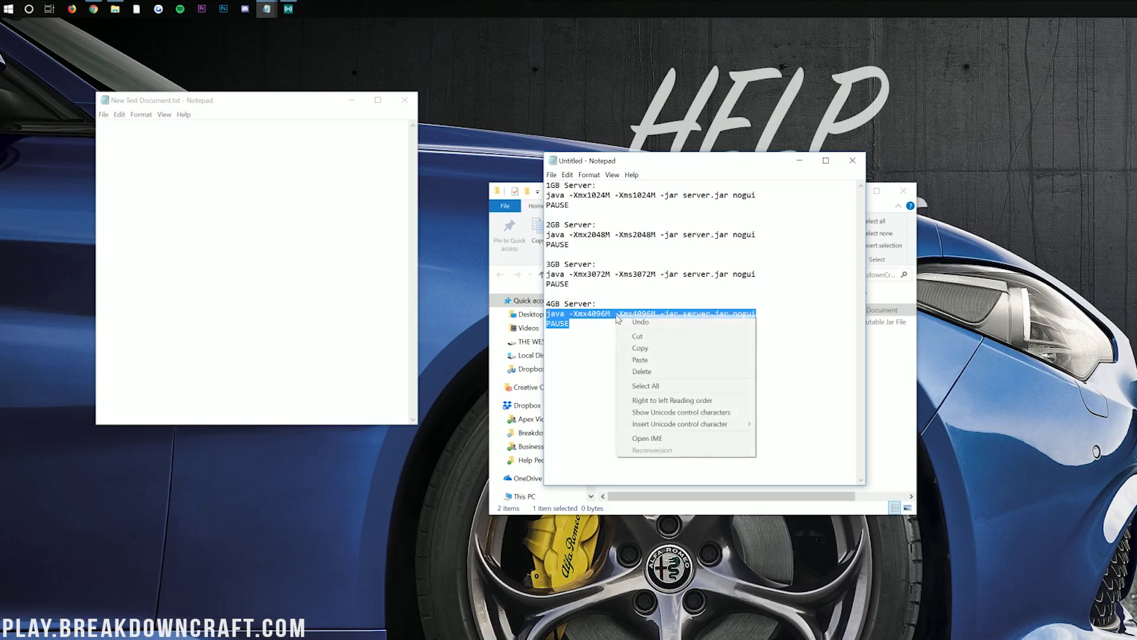
pyautogui.click(645, 347)
pyautogui.click(566, 324)
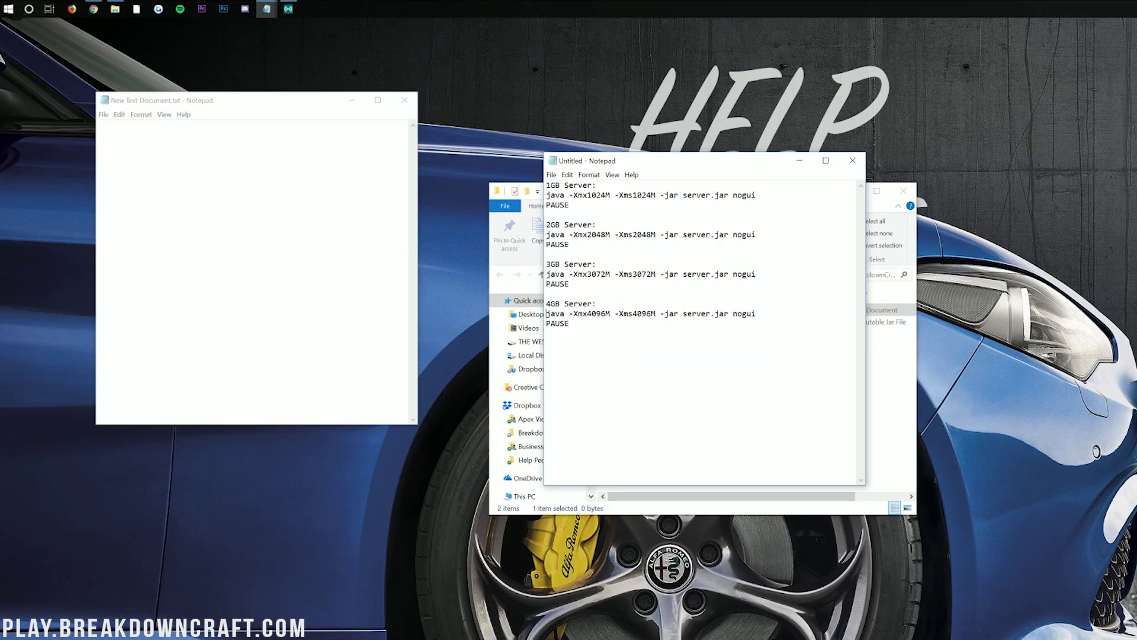
pyautogui.moveTo(546, 314); pyautogui.dragTo(570, 323)
pyautogui.click(99, 125)
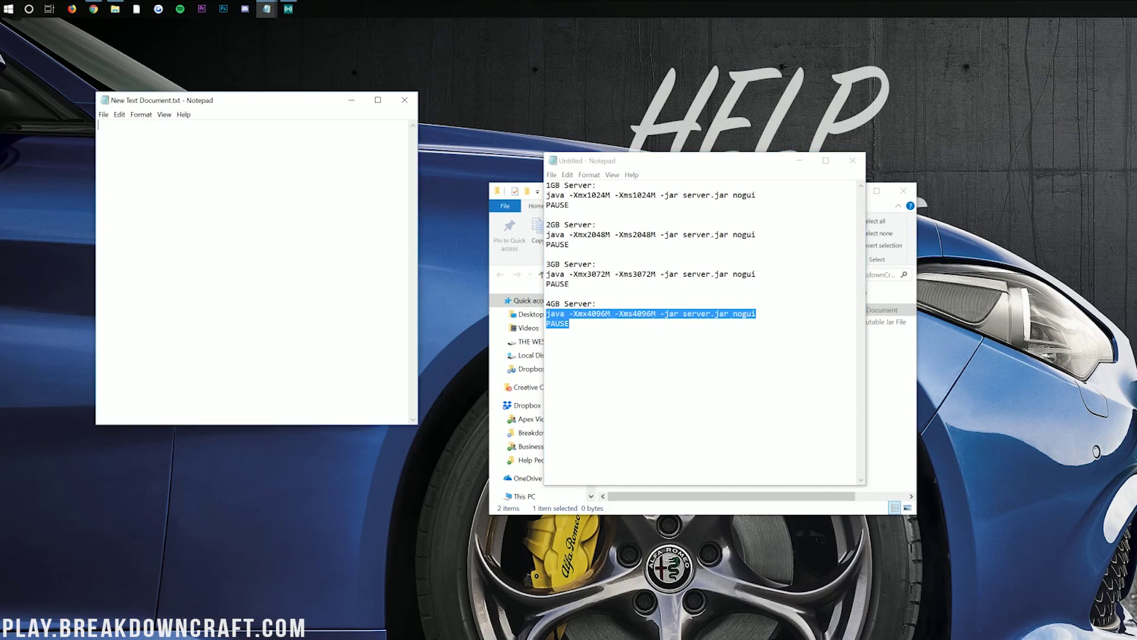
pyautogui.hotkey('ctrl', 'v')
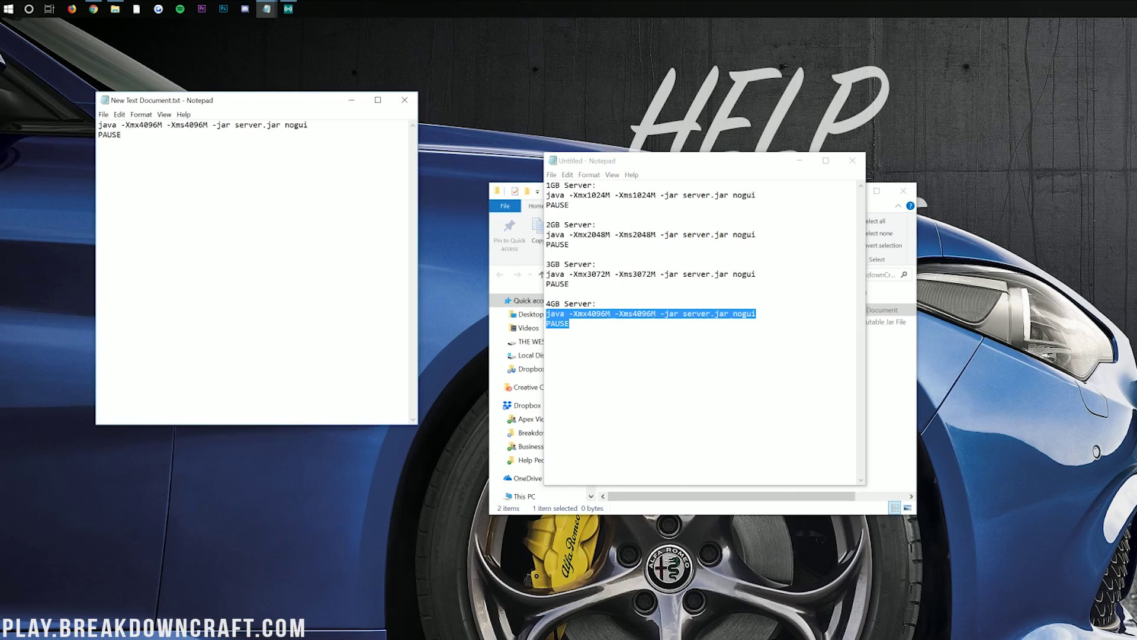
# Save the launch commands as run.bat in the server folder with the All Files type, and close the file.
pyautogui.click(120, 115)
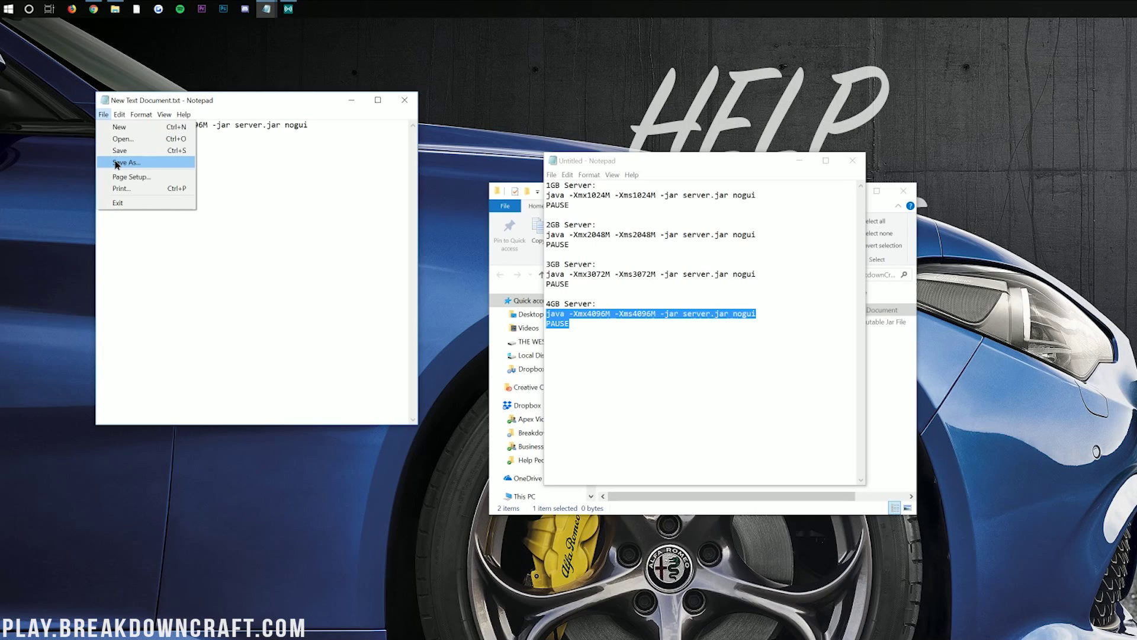
pyautogui.press('Escape')
pyautogui.hotkey('ctrl', 'shift', 's')
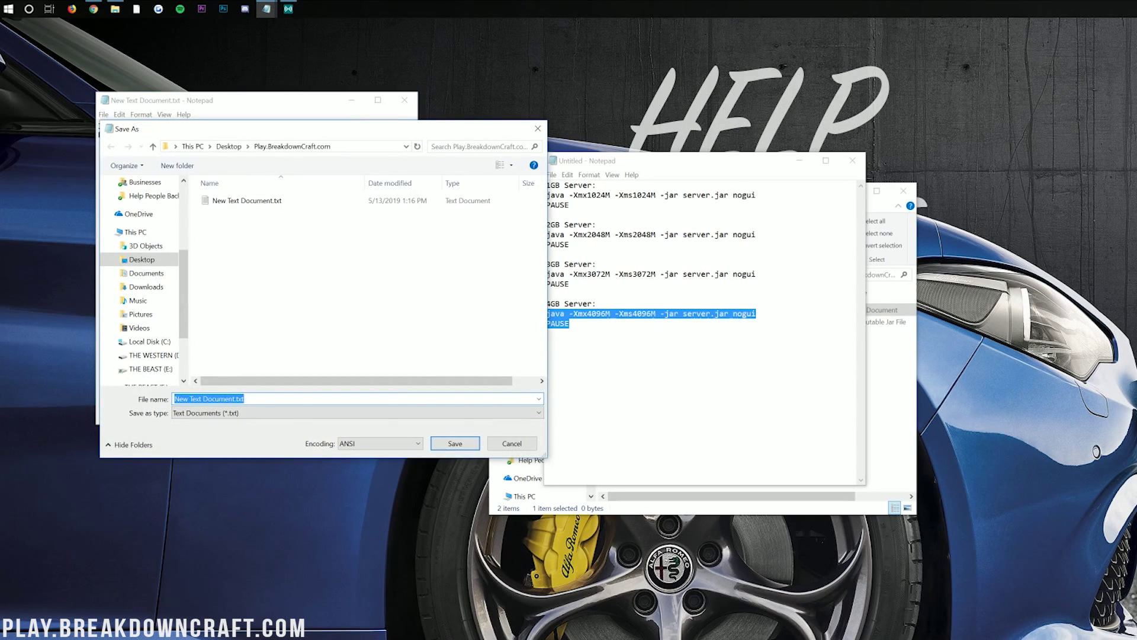
pyautogui.write('run.bat')
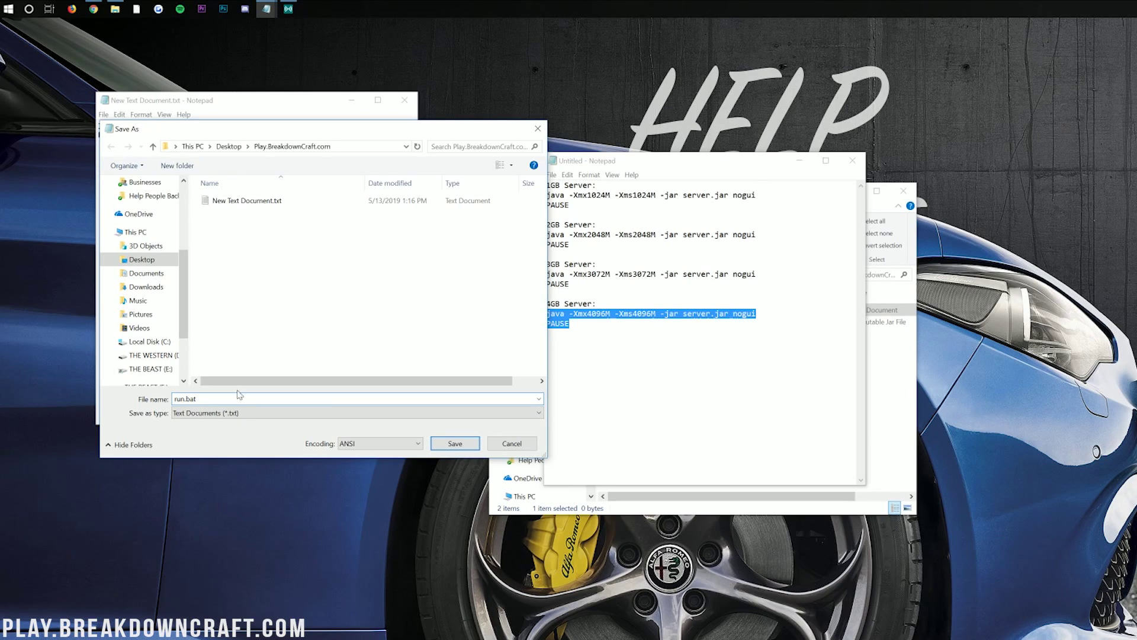
pyautogui.click(197, 417)
pyautogui.click(223, 429)
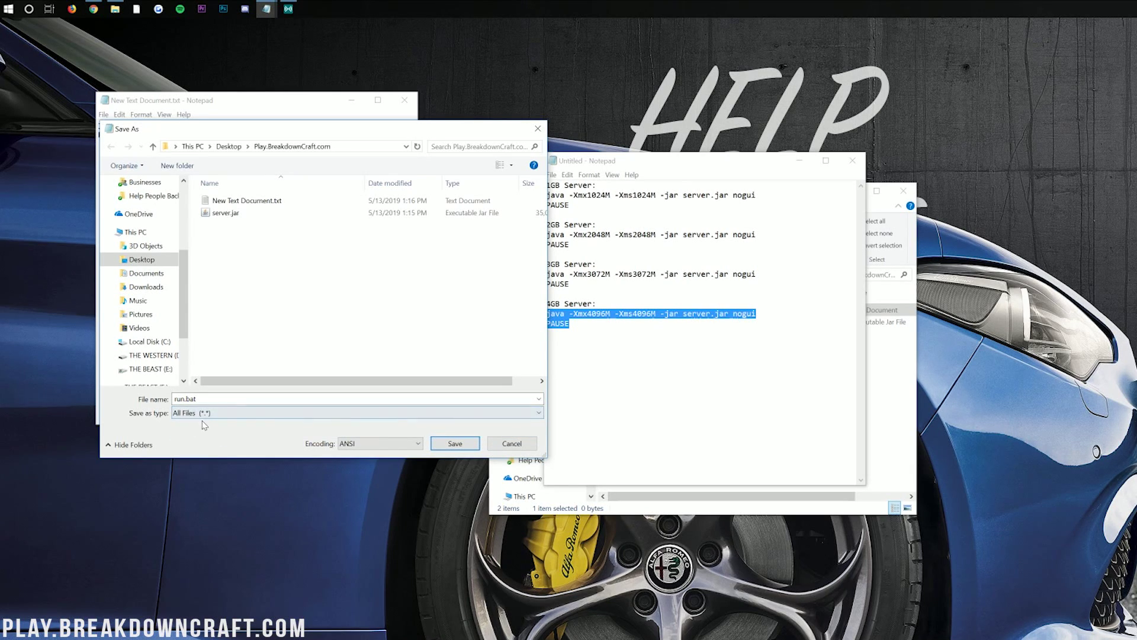
pyautogui.click(455, 444)
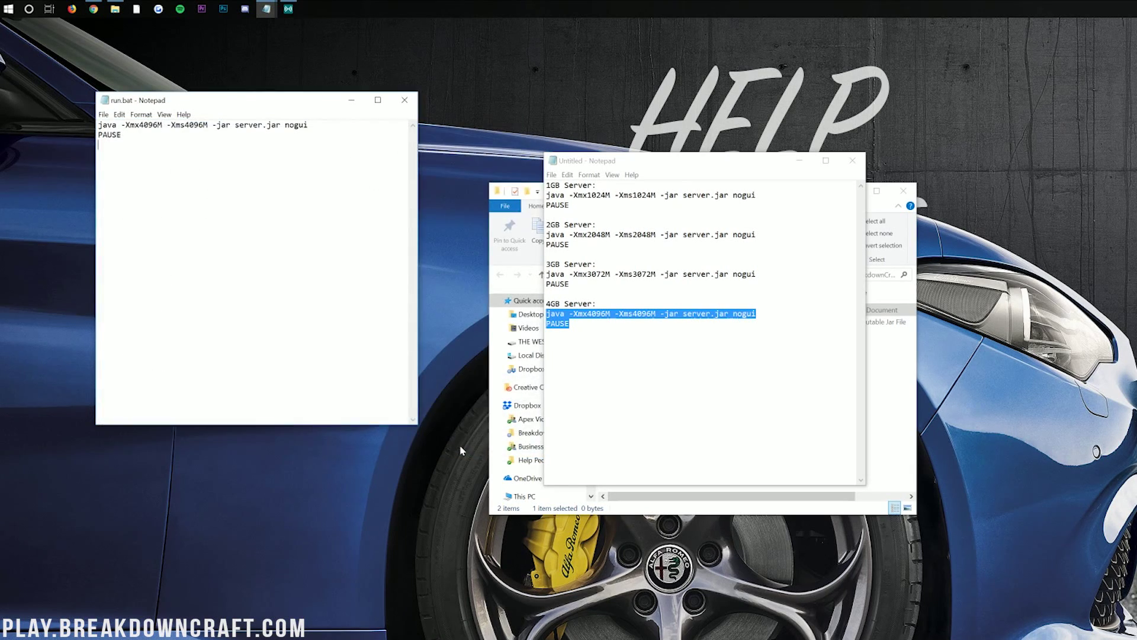
pyautogui.click(404, 100)
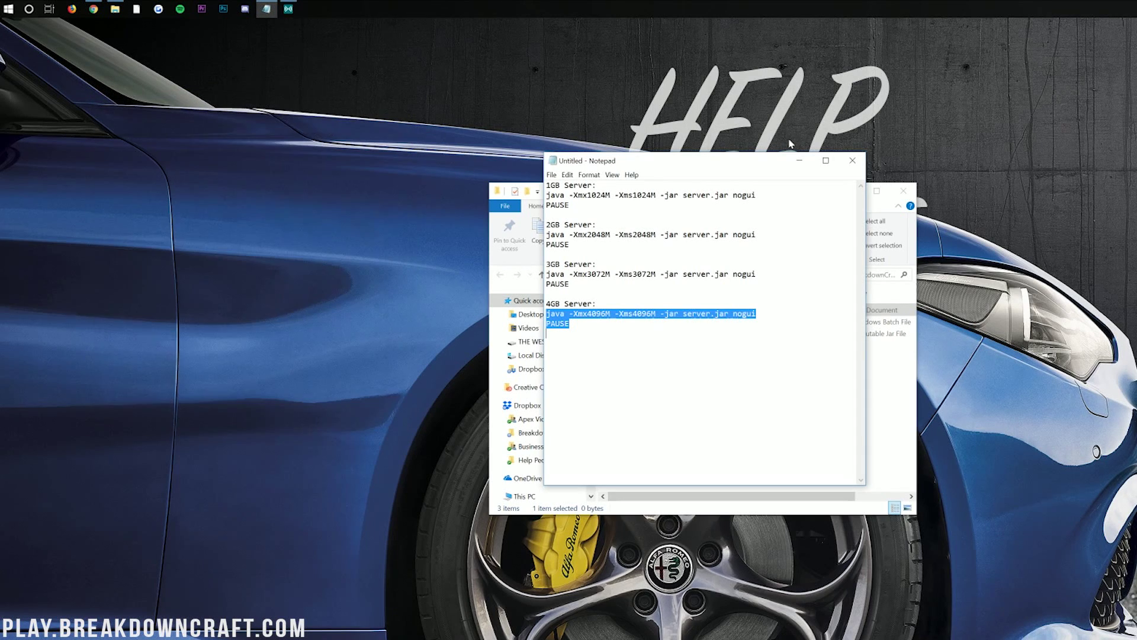
# Minimize the launch commands notes and delete New Text Document.txt from the Play.BreakdownCraft.com folder.
pyautogui.click(798, 162)
pyautogui.click(634, 323)
pyautogui.click(623, 311)
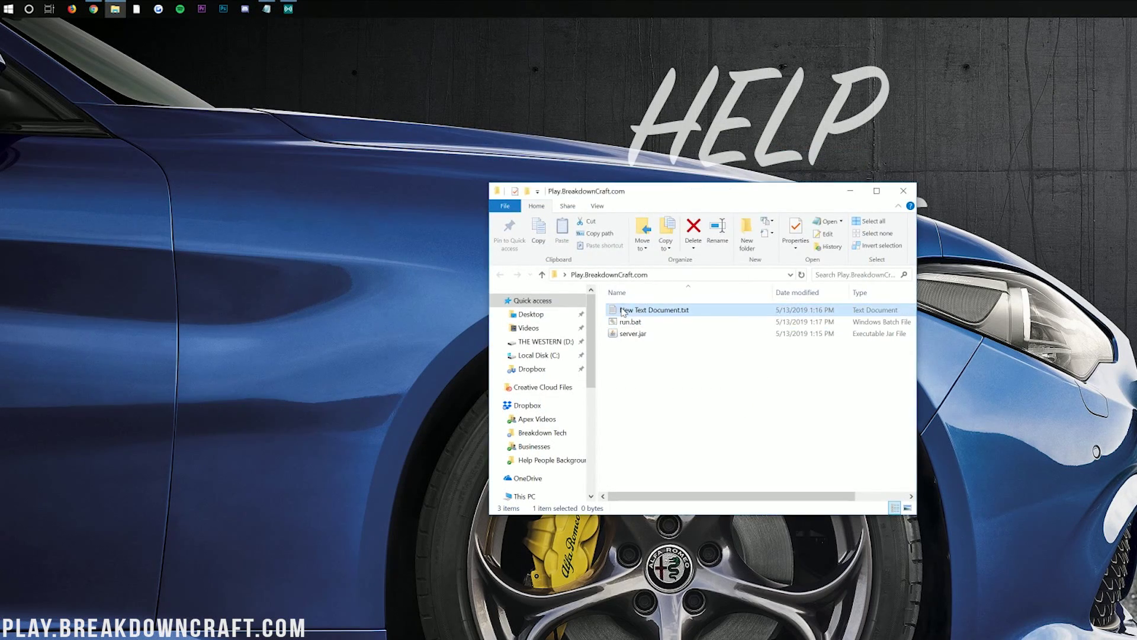
pyautogui.rightClick(668, 318)
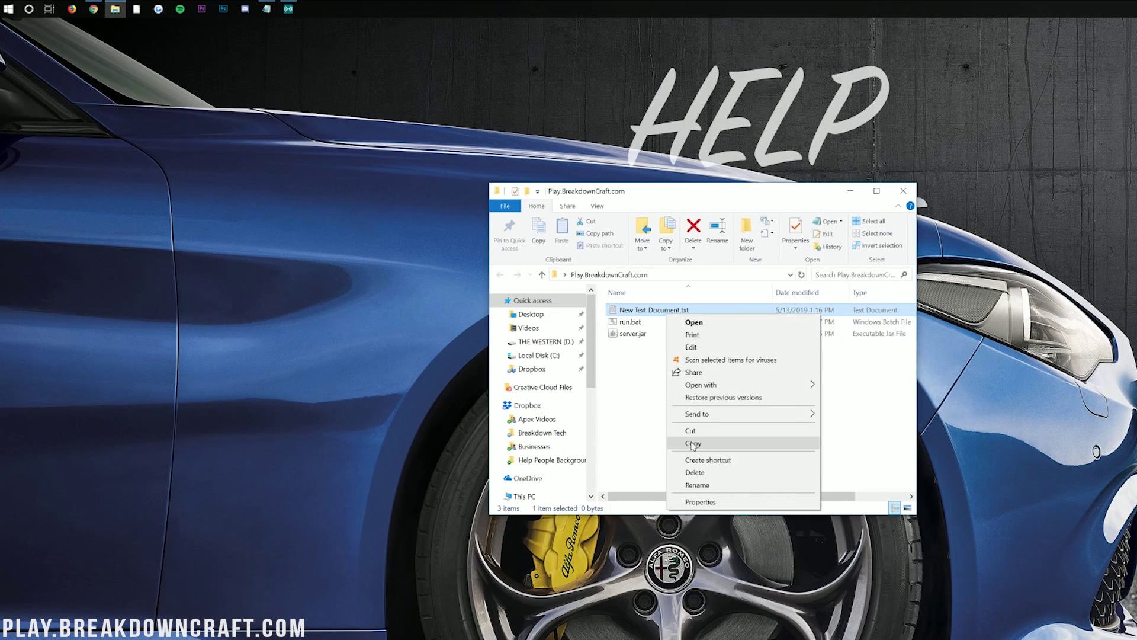
pyautogui.click(694, 470)
pyautogui.press('Return')
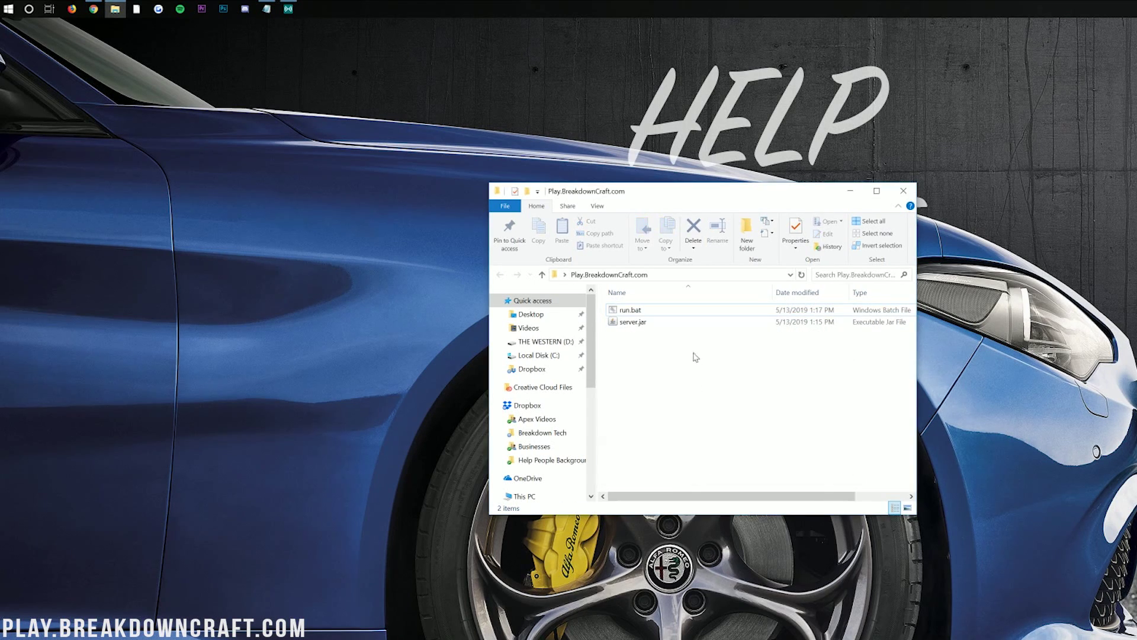
# Run run.bat to generate the server files, and point out eula.txt and server.properties in the folder.
pyautogui.doubleClick(677, 311)
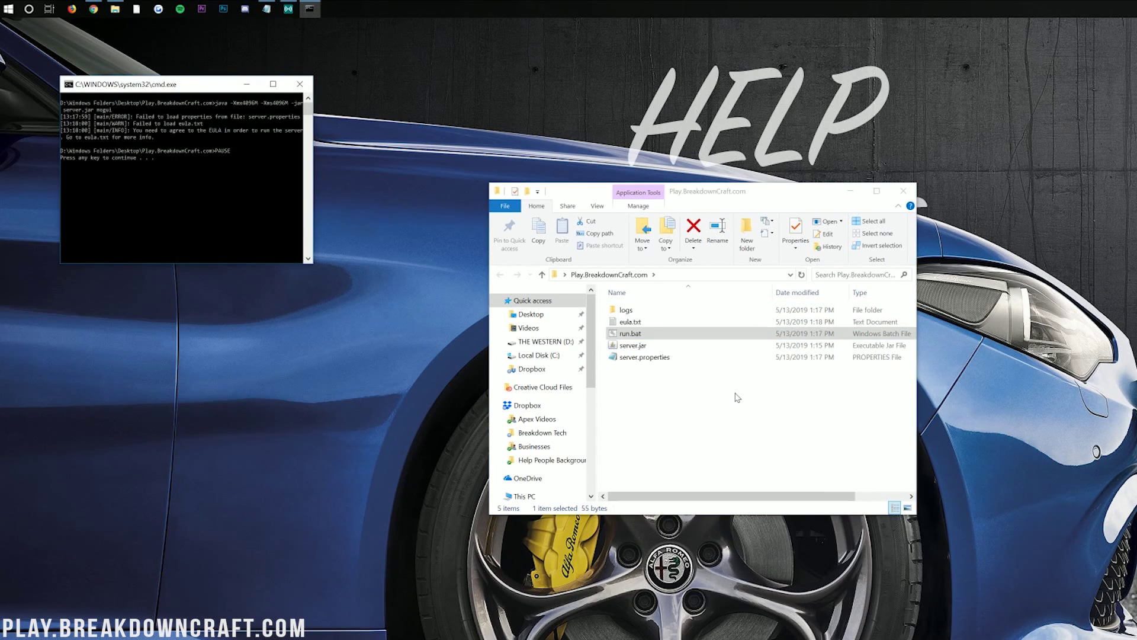
pyautogui.click(639, 322)
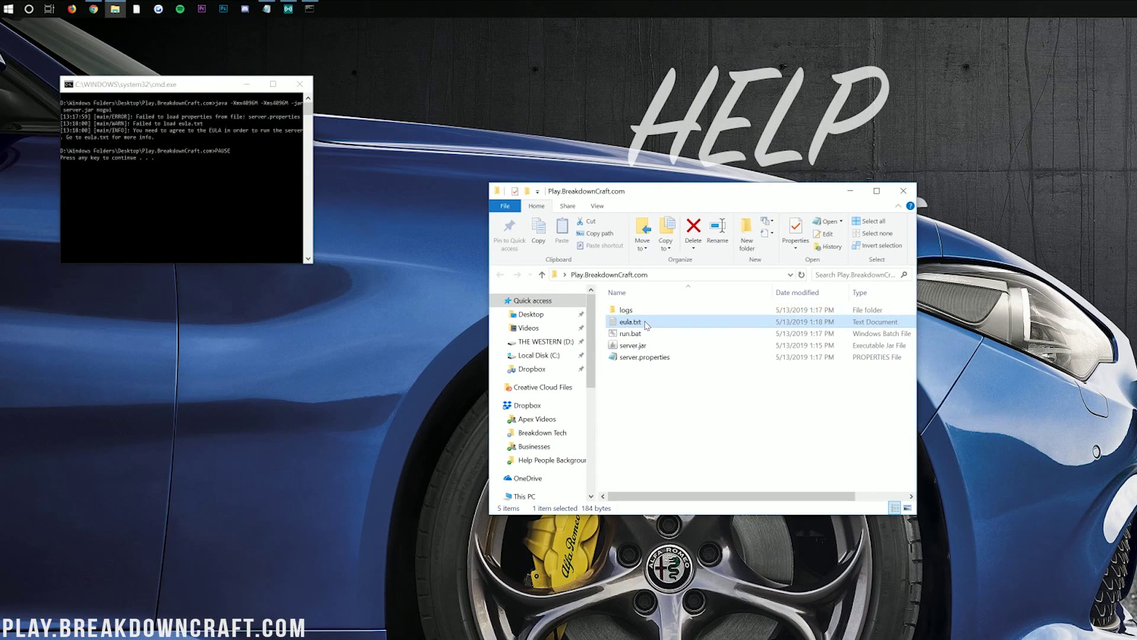
pyautogui.click(646, 357)
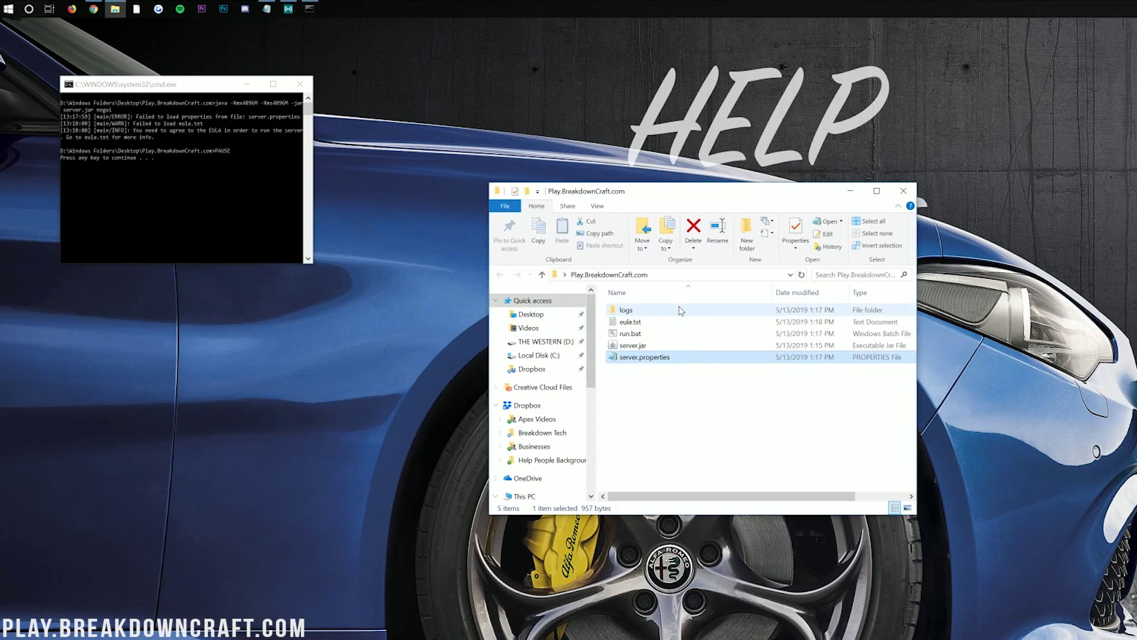
pyautogui.click(309, 8)
# Switch to Chrome and view the Java Development Kit download link in the Java SE Development Kit installation article.
pyautogui.click(93, 8)
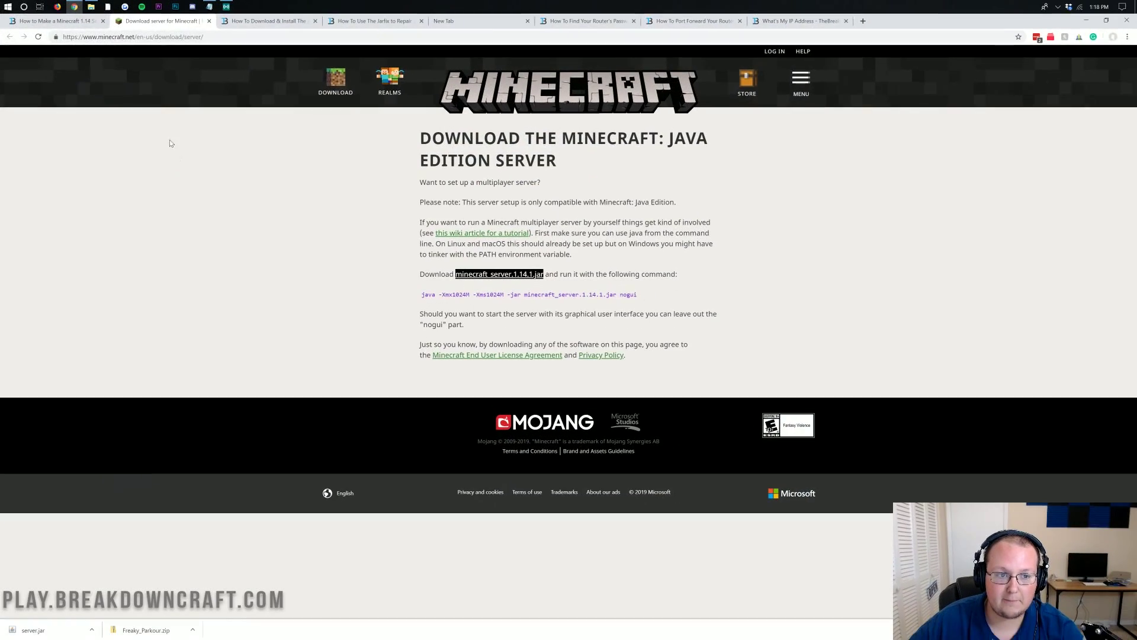
pyautogui.click(269, 21)
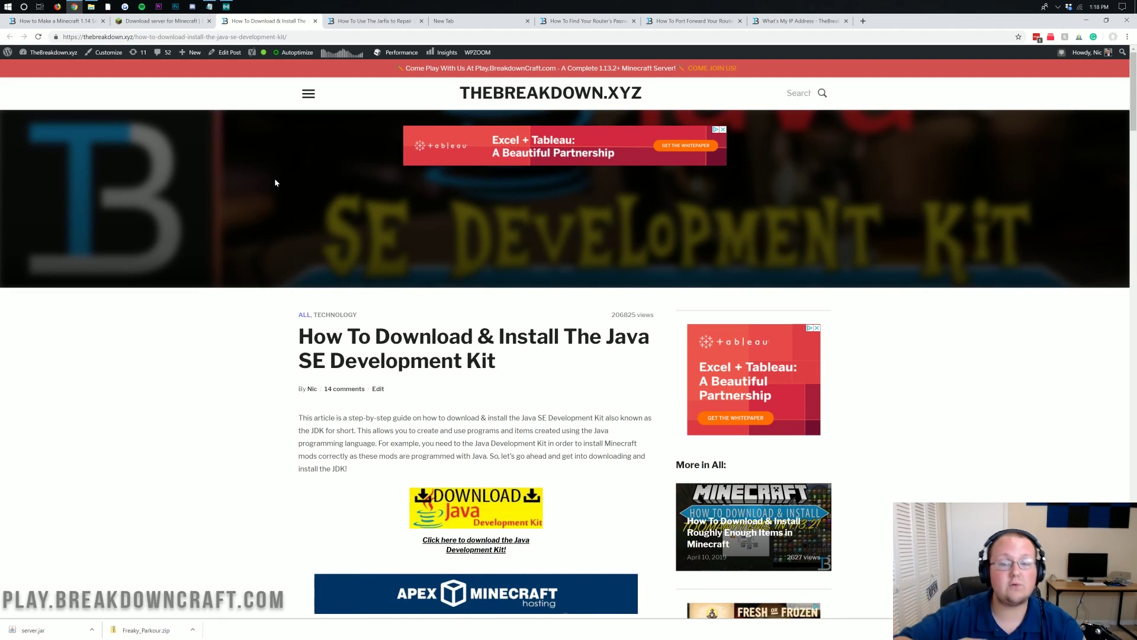
pyautogui.scroll(-5, 275, 183)
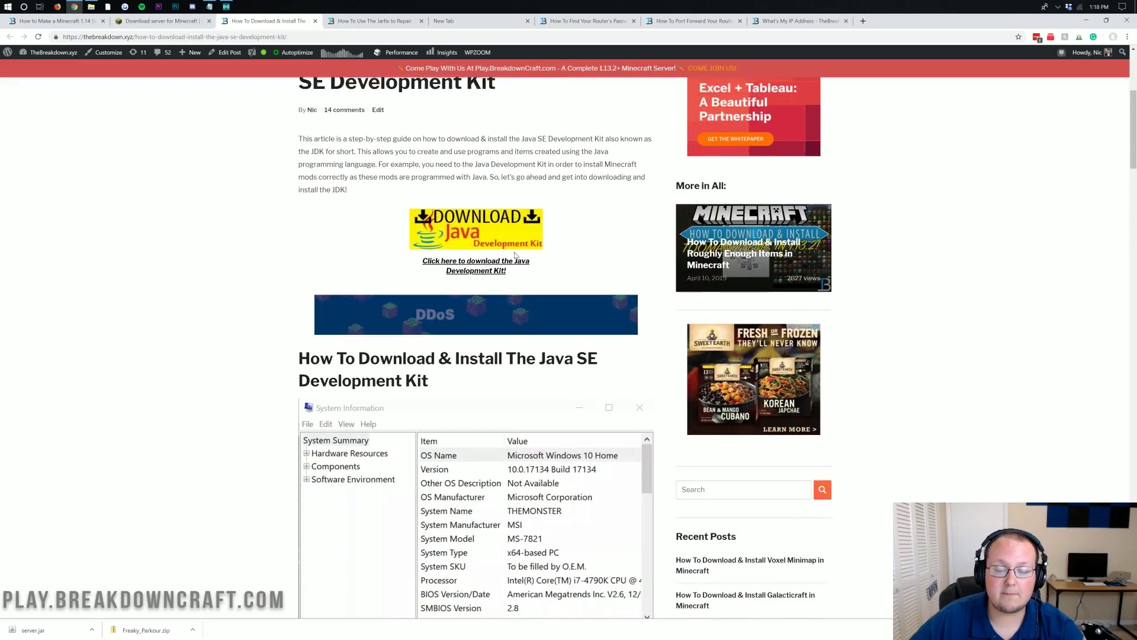
# Look through the Java SE Development Kit installation article and the article on using Jarfix to repair .jar files.
pyautogui.scroll(-15, 449, 245)
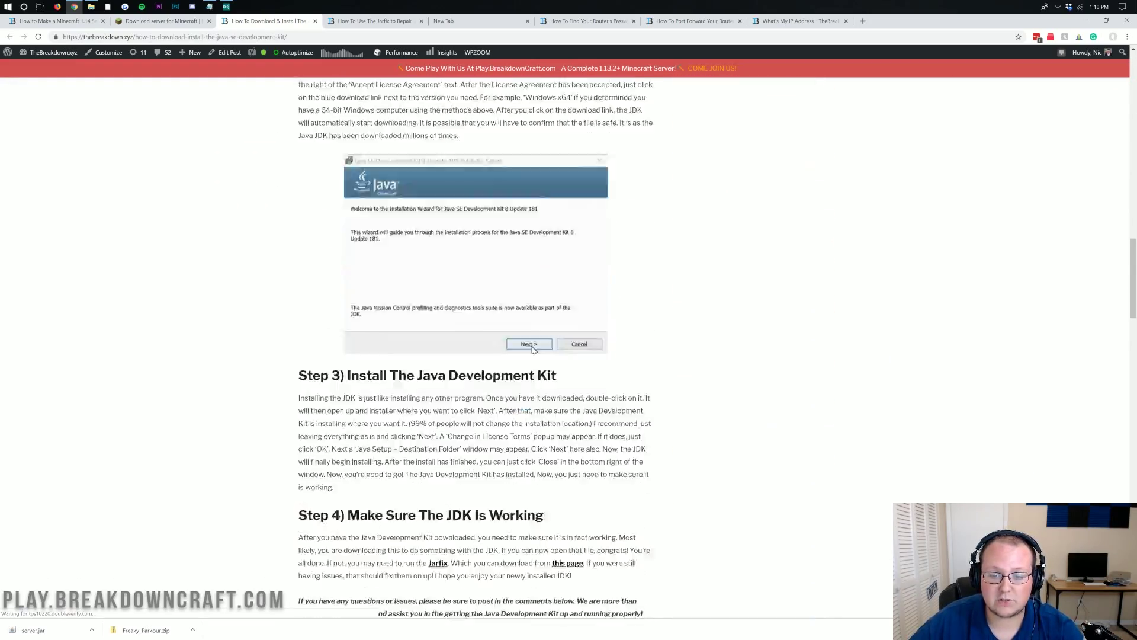
pyautogui.scroll(6, 450, 245)
pyautogui.scroll(15, 449, 244)
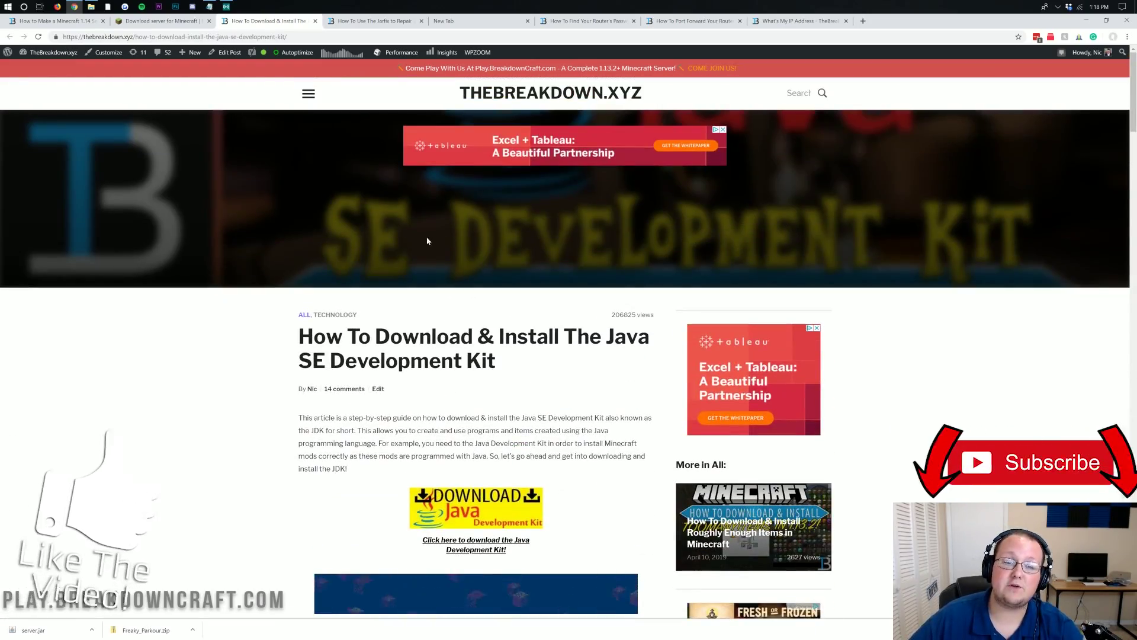
pyautogui.click(382, 24)
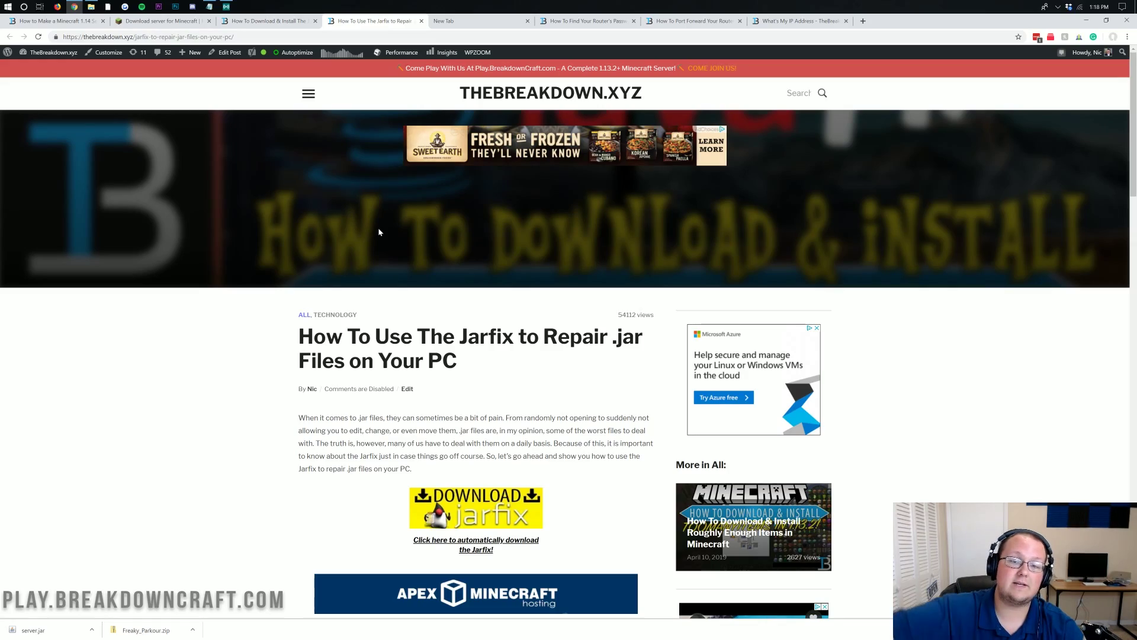
pyautogui.scroll(-8, 413, 231)
pyautogui.scroll(-7, 435, 274)
pyautogui.scroll(10, 439, 278)
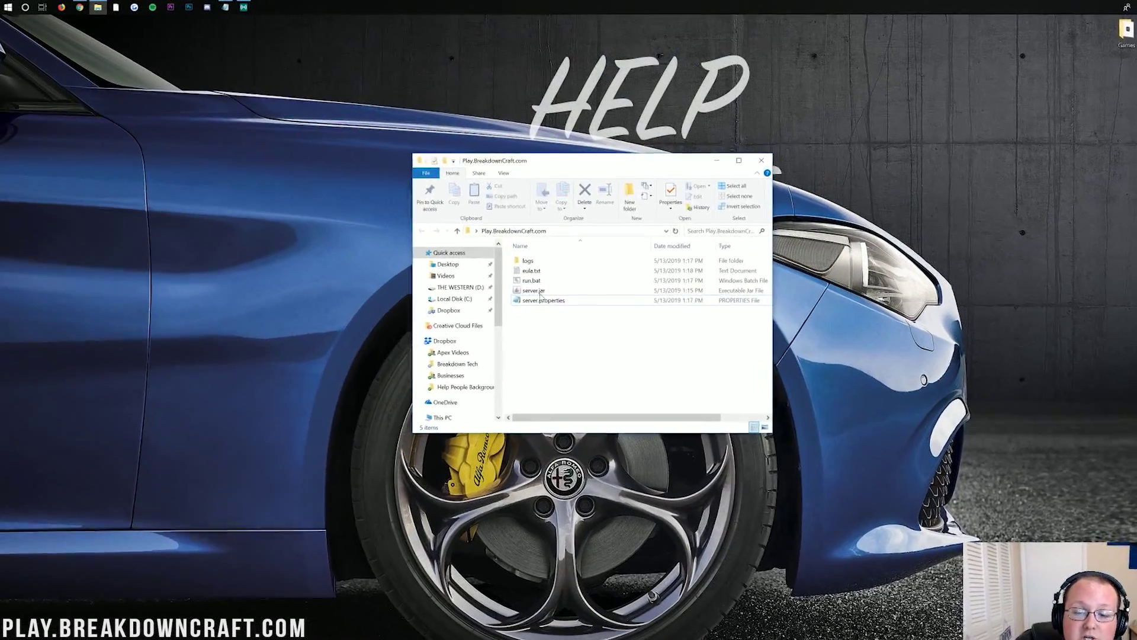
# Open eula.txt from the server folder, change the setting to eula=true, save the file and close it.
pyautogui.click(503, 265)
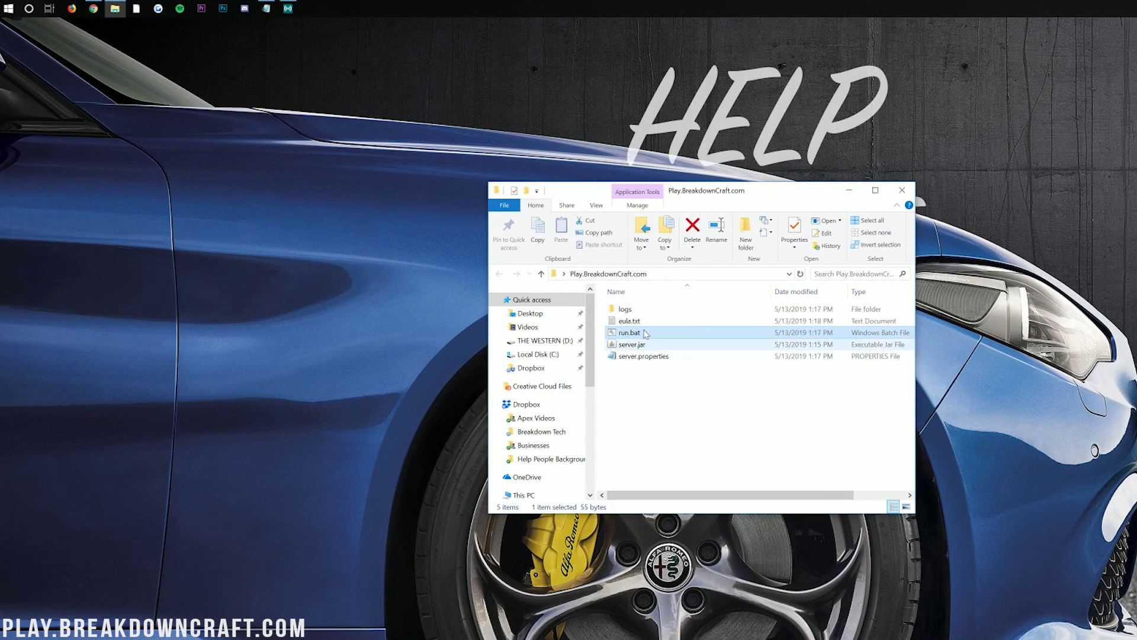
pyautogui.click(634, 319)
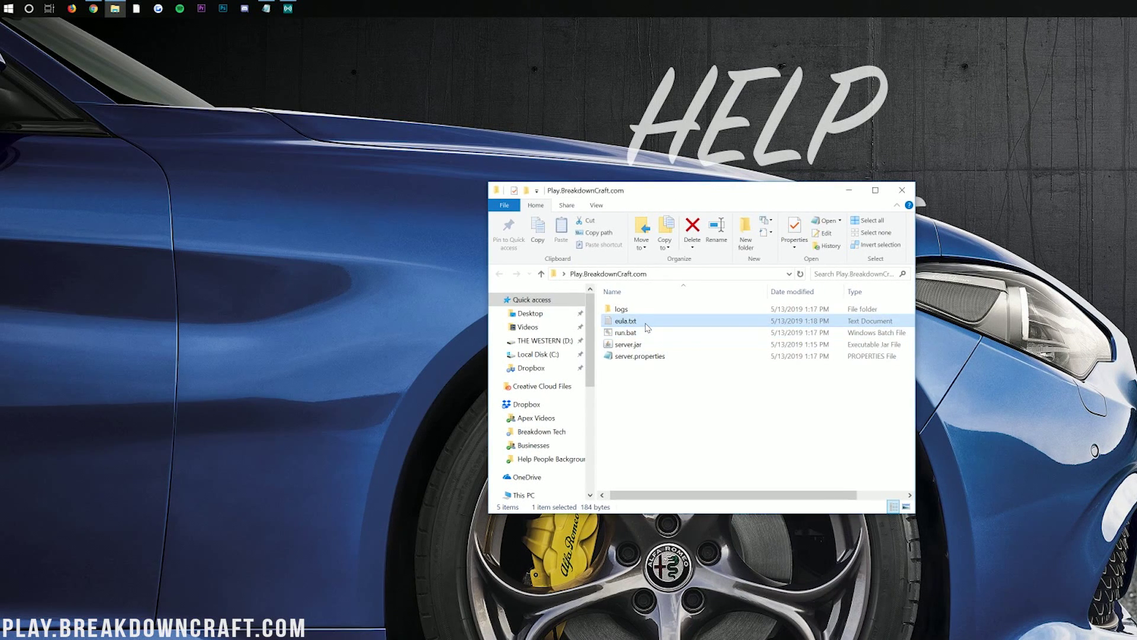
pyautogui.doubleClick(647, 324)
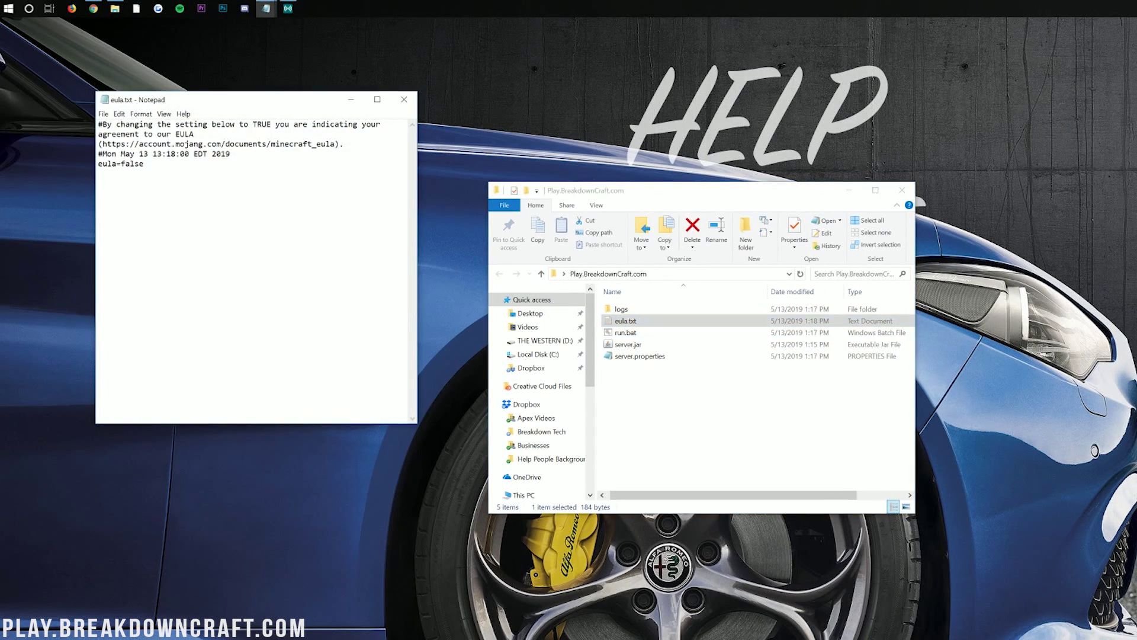
pyautogui.moveTo(330, 144); pyautogui.dragTo(120, 164)
pyautogui.write('tru')
pyautogui.click(103, 114)
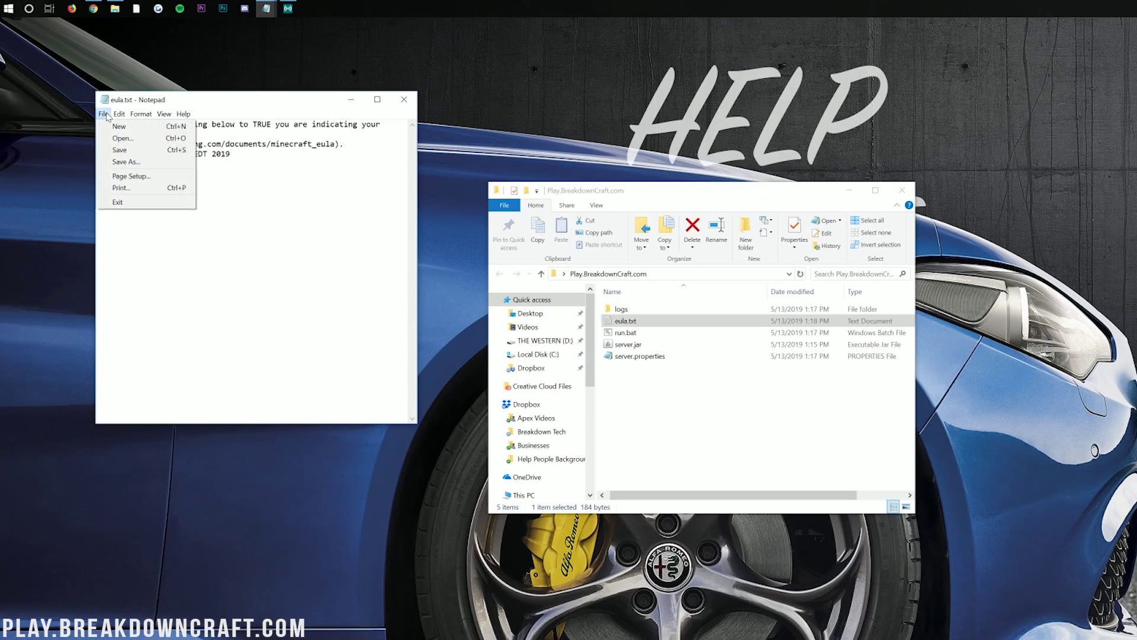
pyautogui.click(120, 149)
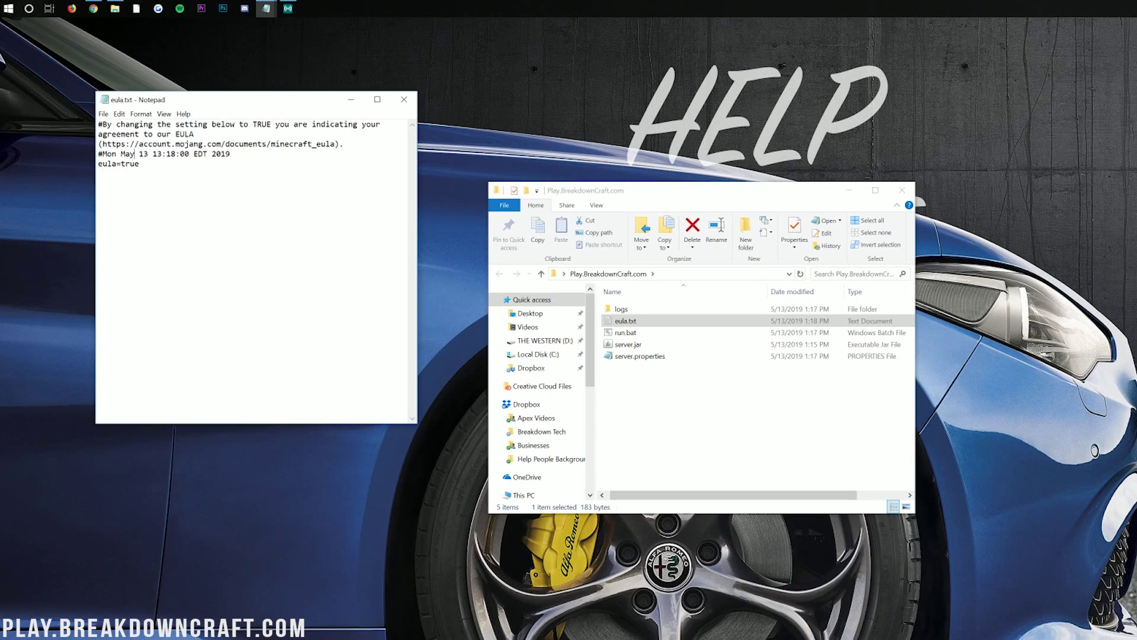
pyautogui.click(404, 99)
# Start the server with run.bat, and highlight 24/7 Uptime and 24/7 Support on the Apex Hosting page.
pyautogui.doubleClick(622, 331)
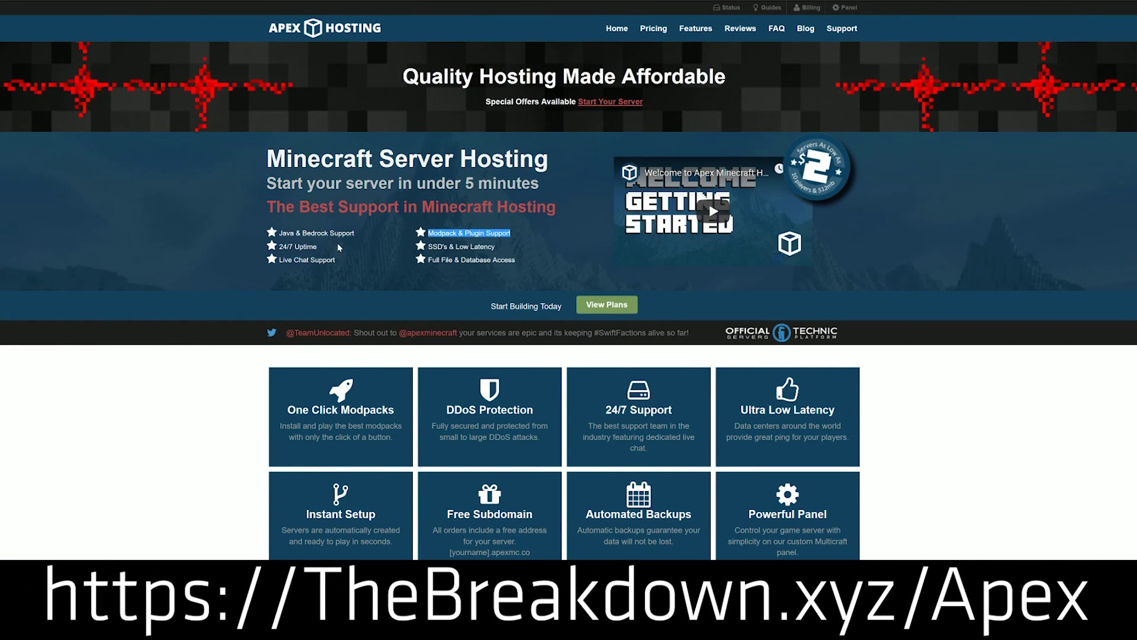
pyautogui.moveTo(320, 246); pyautogui.dragTo(278, 246)
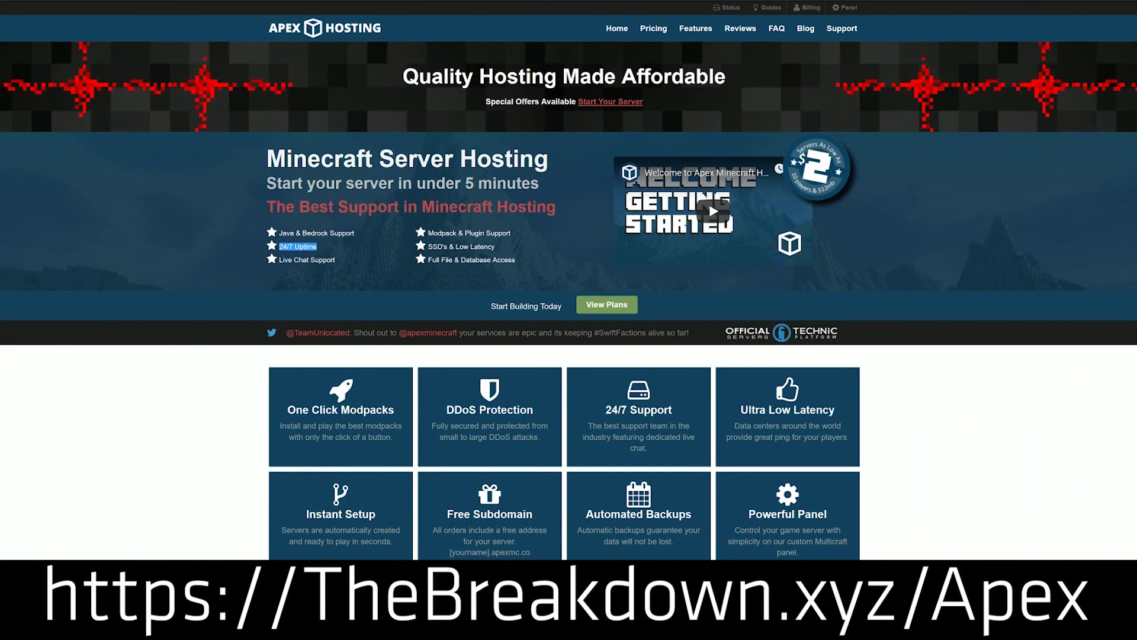
pyautogui.moveTo(685, 410); pyautogui.dragTo(603, 409)
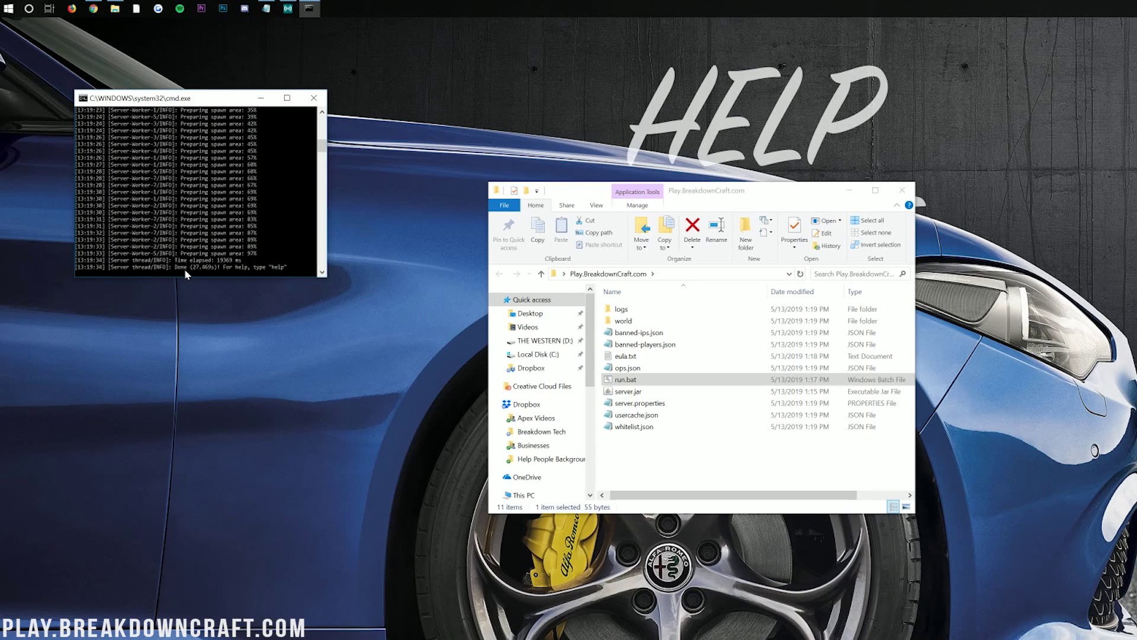
# Shut the server down with the stop command, close its console, and clear the file selection in the server folder.
pyautogui.write('stop')
pyautogui.press('Return')
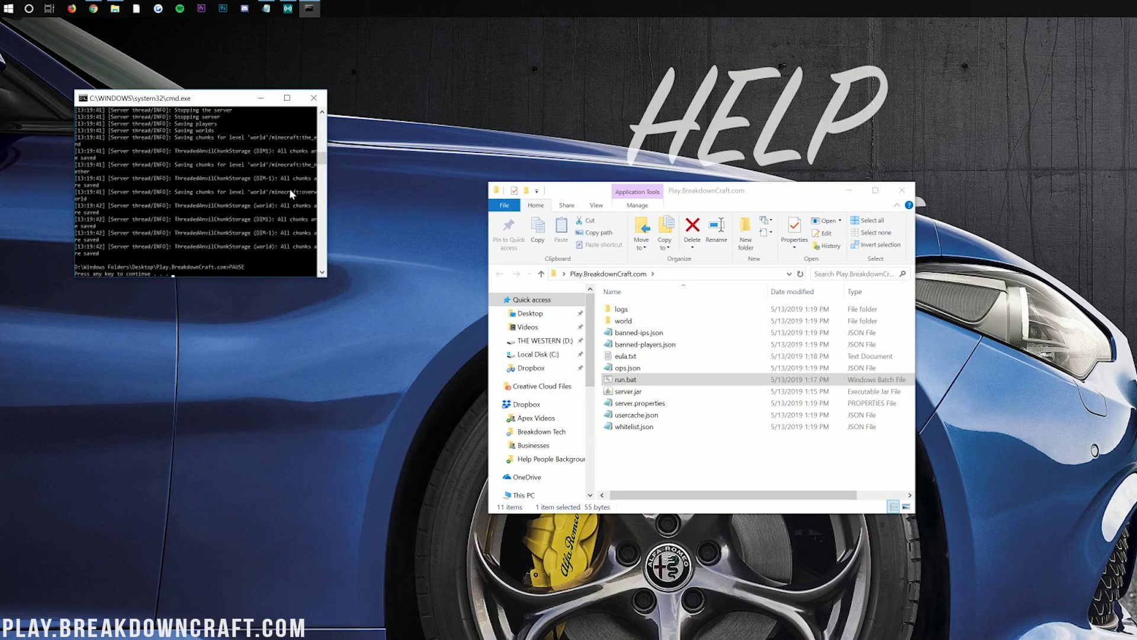
pyautogui.press('Return')
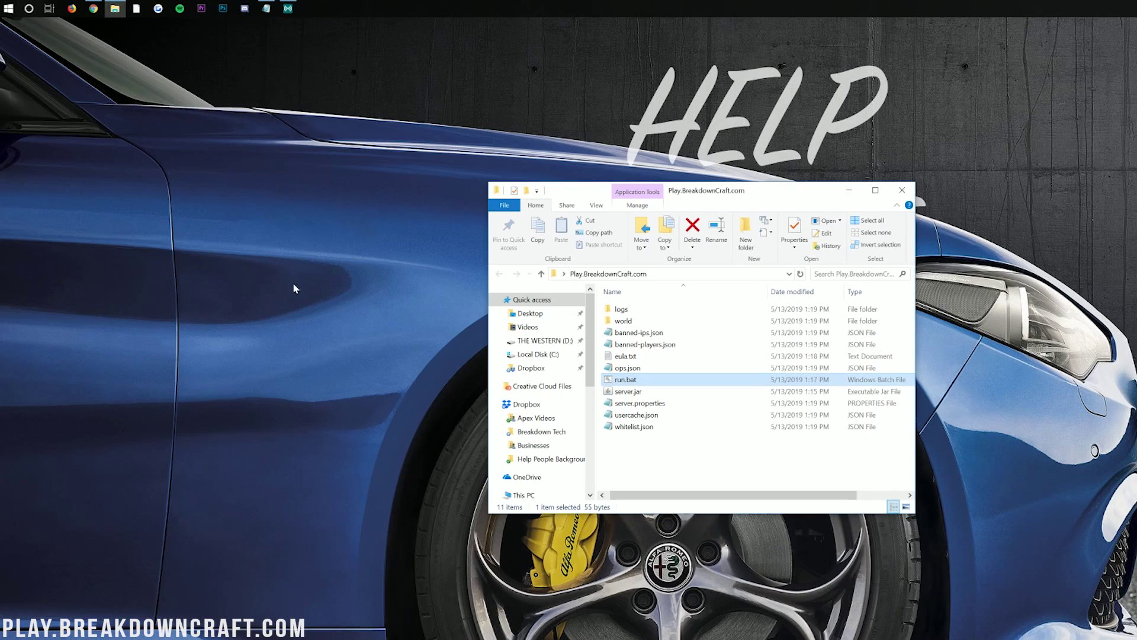
pyautogui.click(628, 473)
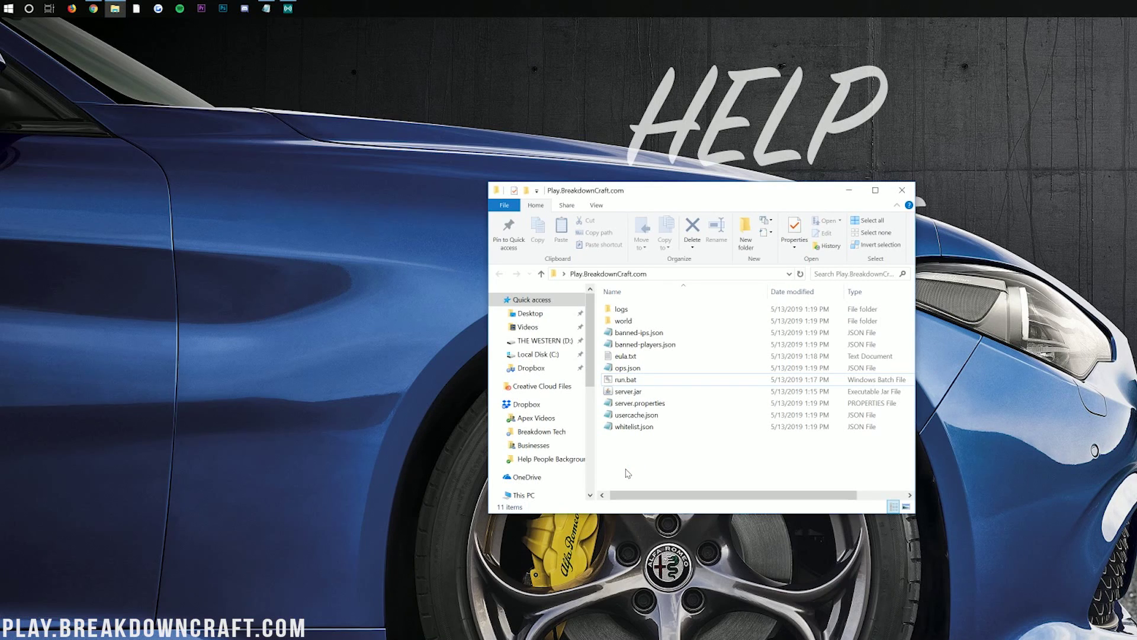
# Open Command Prompt and run ipconfig to list the computer's network addresses.
pyautogui.click(8, 11)
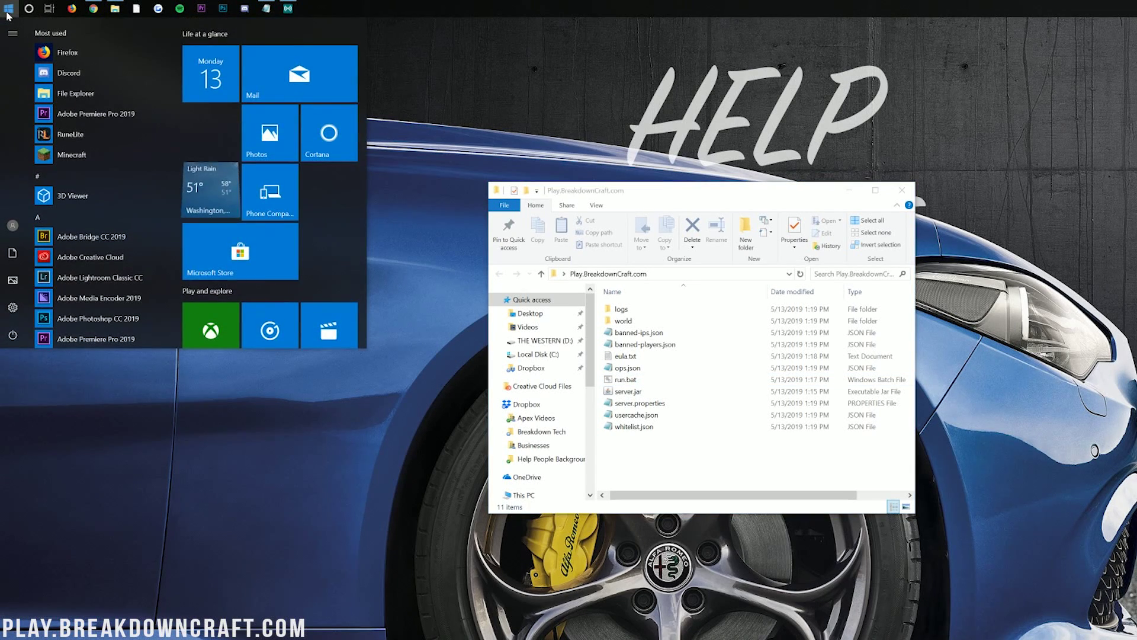
pyautogui.write('cmd')
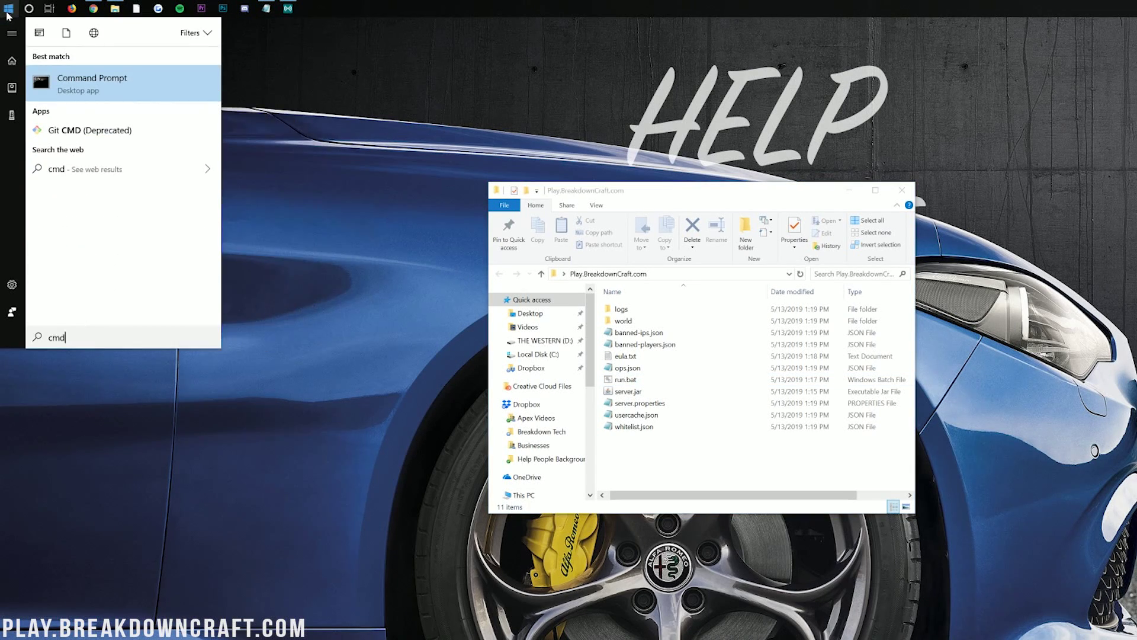
pyautogui.click(96, 88)
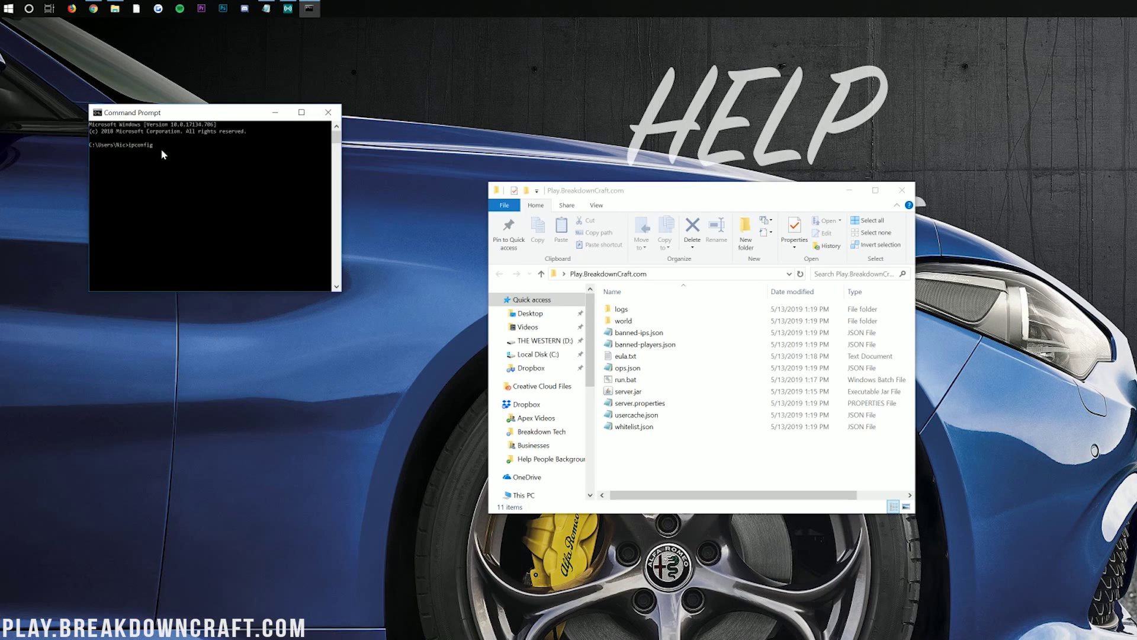
pyautogui.press('Return')
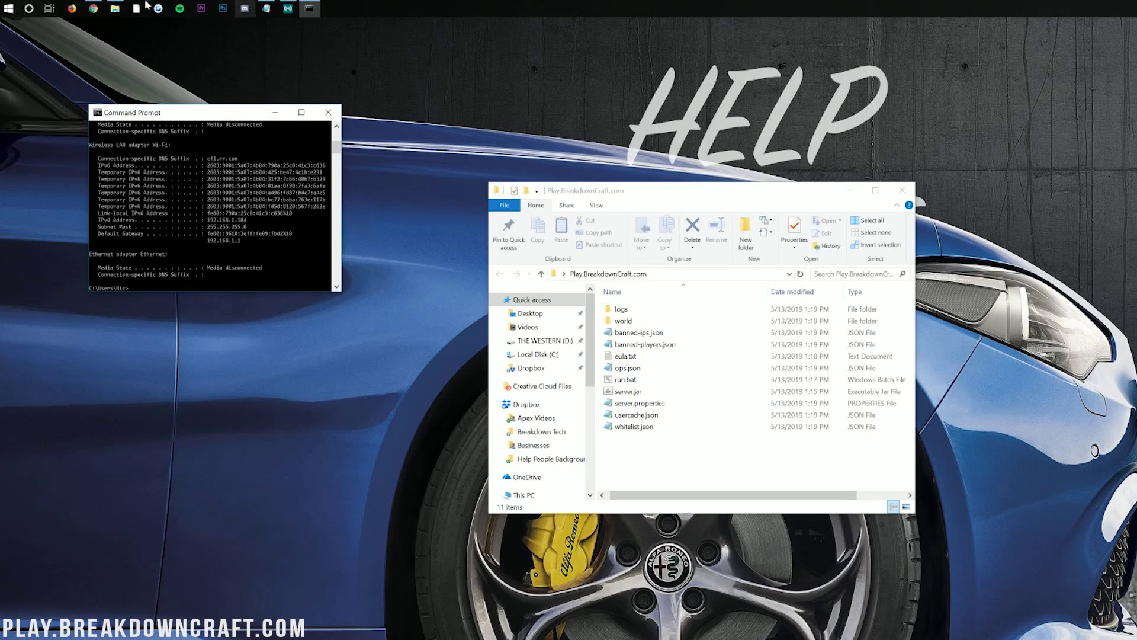
# Open a blank Notepad document beside Command Prompt and note the local address as "192.168.1.184 - IPv4".
pyautogui.click(2, 6)
pyautogui.write('notepad')
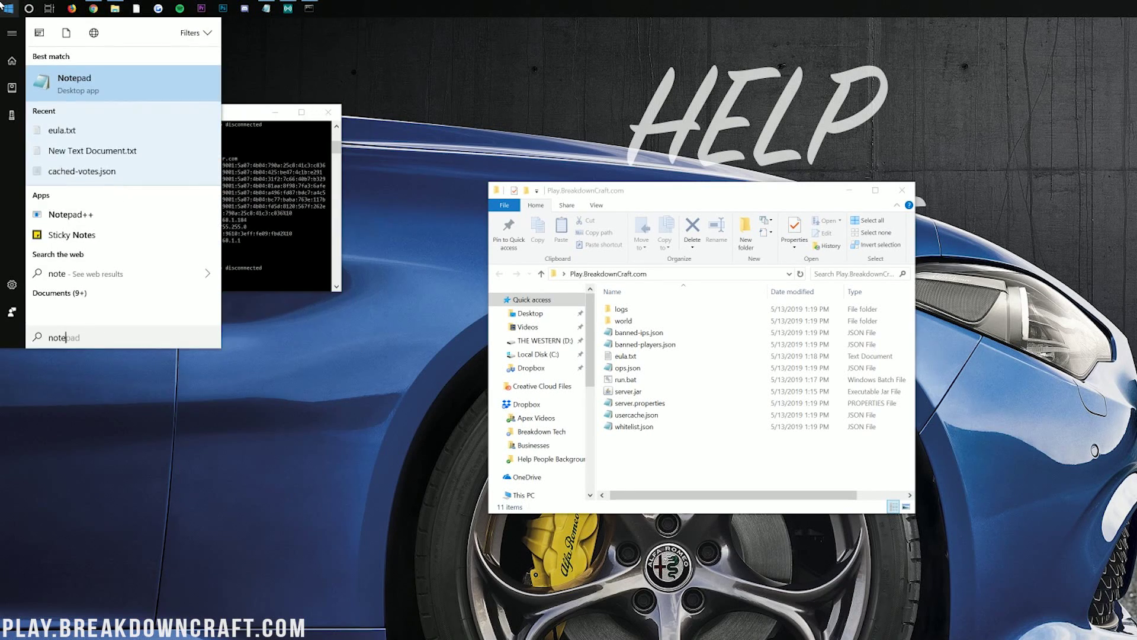
pyautogui.press('Return')
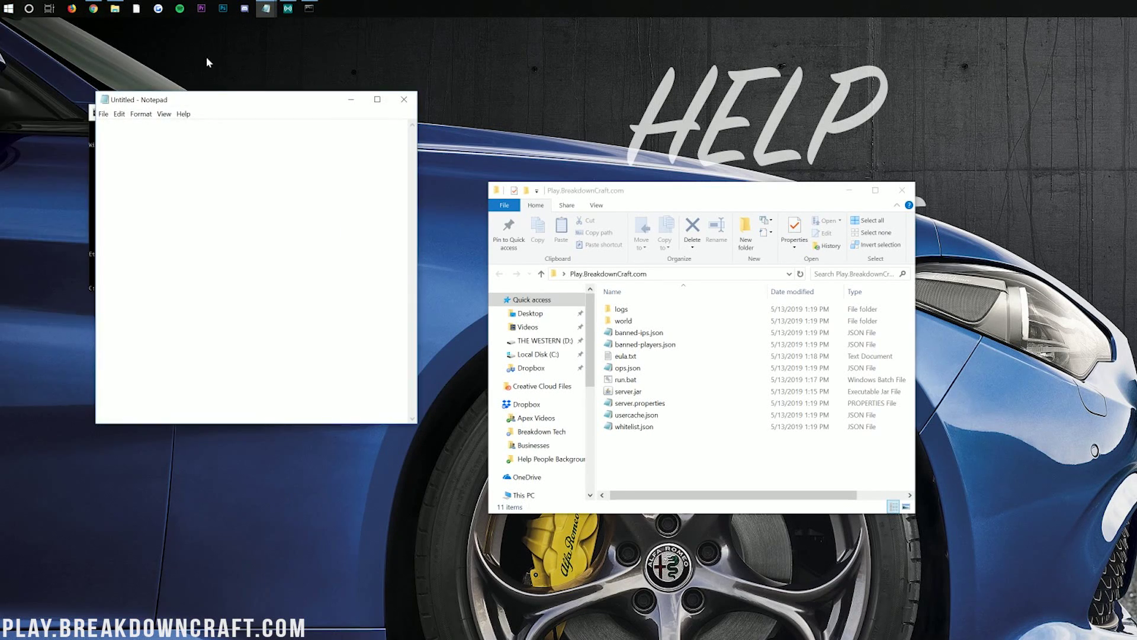
pyautogui.moveTo(215, 101); pyautogui.dragTo(452, 93)
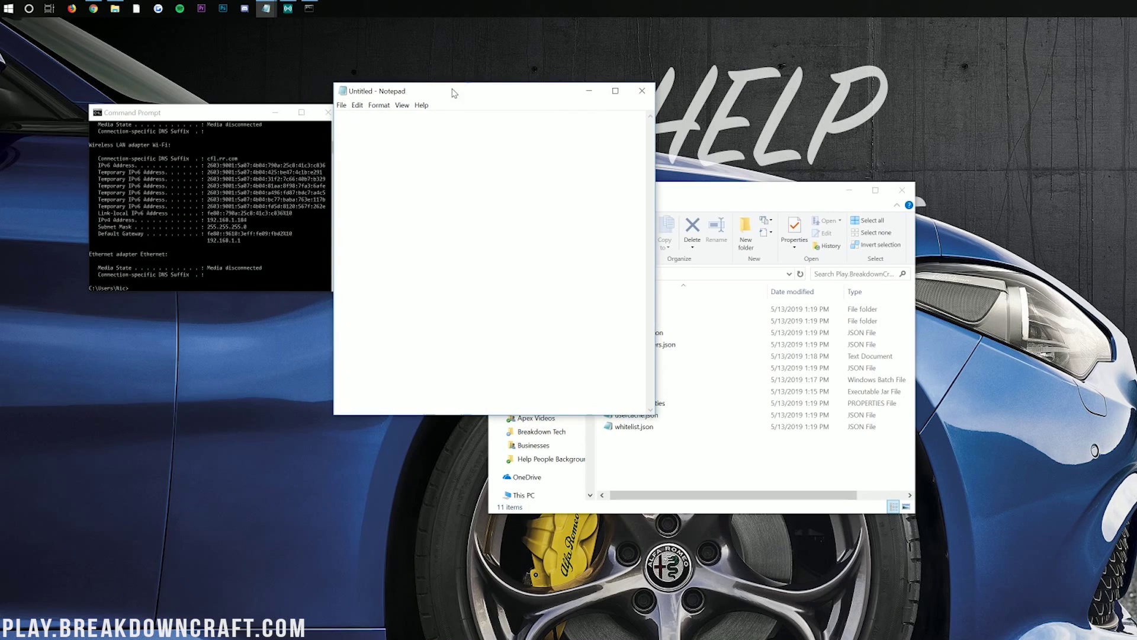
pyautogui.write('192')
pyautogui.write('.168.')
pyautogui.write('1.18')
pyautogui.write('4')
pyautogui.write(' -')
pyautogui.write(' IP')
pyautogui.write('v4')
# Add the line "192.168.1.1 - Default Gateway" to the Notepad notes and close Command Prompt.
pyautogui.click(220, 239)
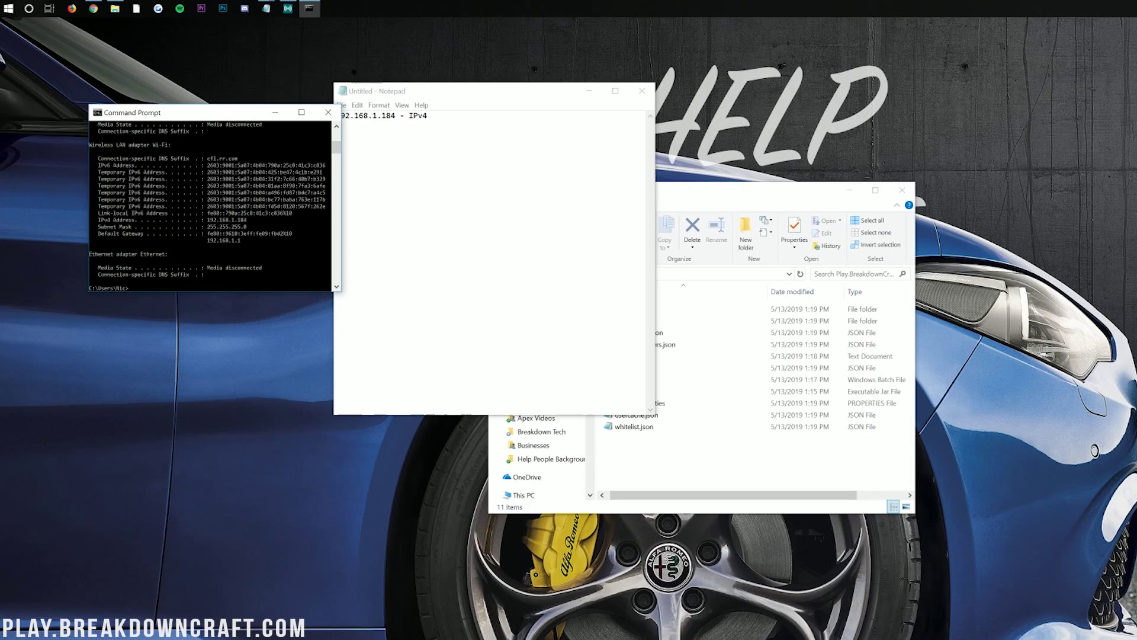
pyautogui.click(355, 225)
pyautogui.write('192')
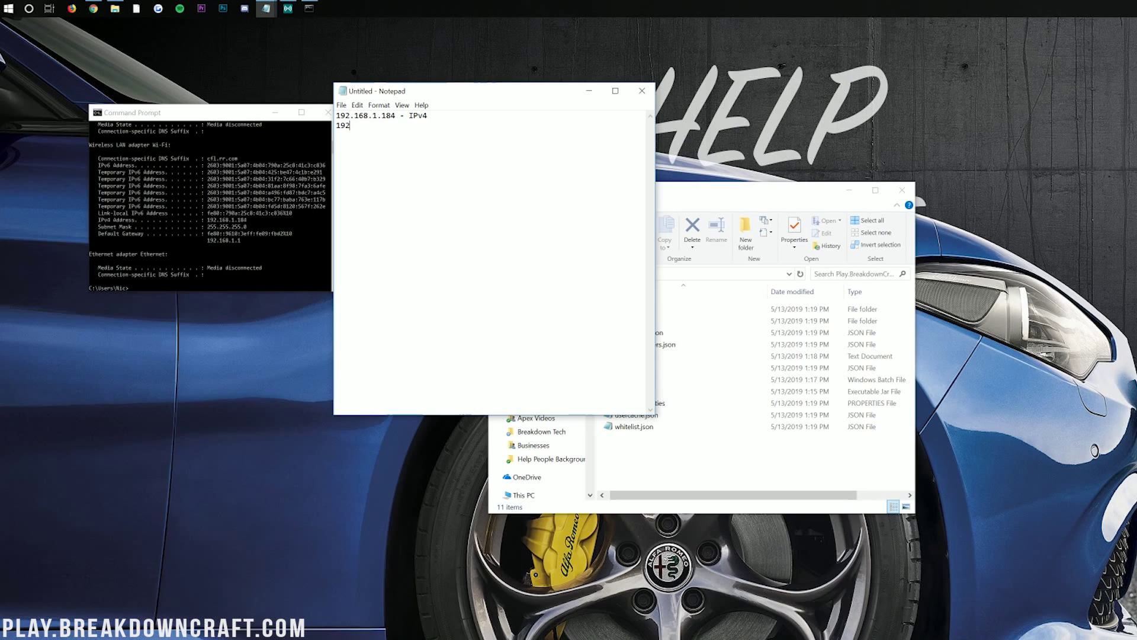
pyautogui.write('.168.1.1 - Default Gateway')
pyautogui.click(328, 112)
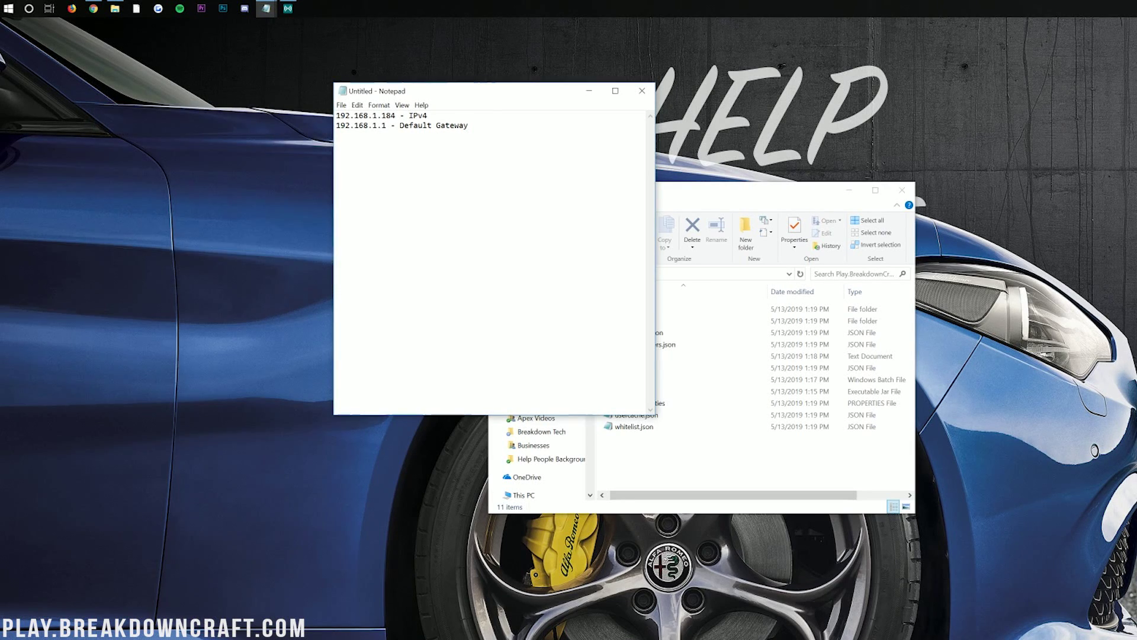
# Copy the default gateway address from the notes and open 192.168.1.1 in Chrome's empty tab to reach the router sign-in page.
pyautogui.hotkey('ctrl', 'a')
pyautogui.moveTo(391, 91); pyautogui.dragTo(110, 132)
pyautogui.hotkey('ctrl', 'c')
pyautogui.click(244, 133)
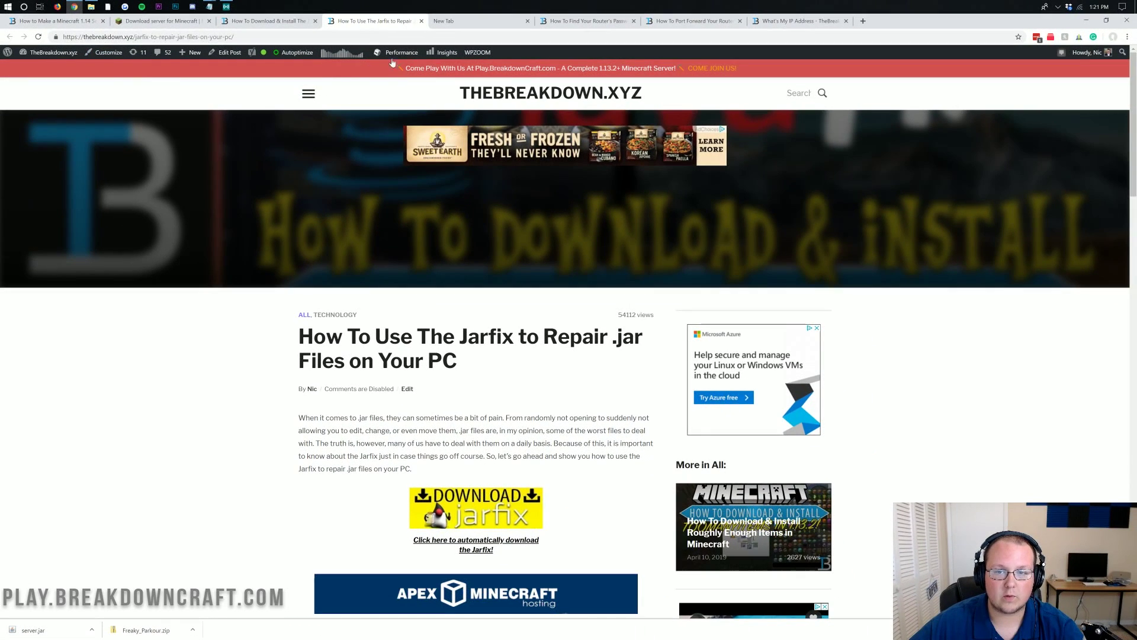
pyautogui.click(474, 20)
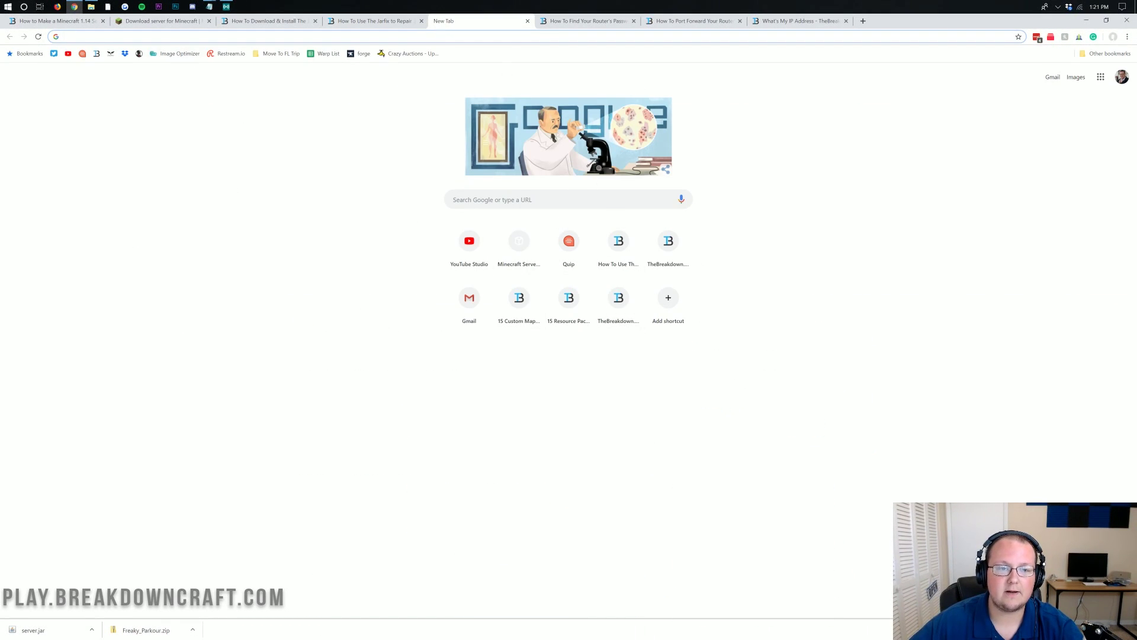
pyautogui.hotkey('ctrl', 'v')
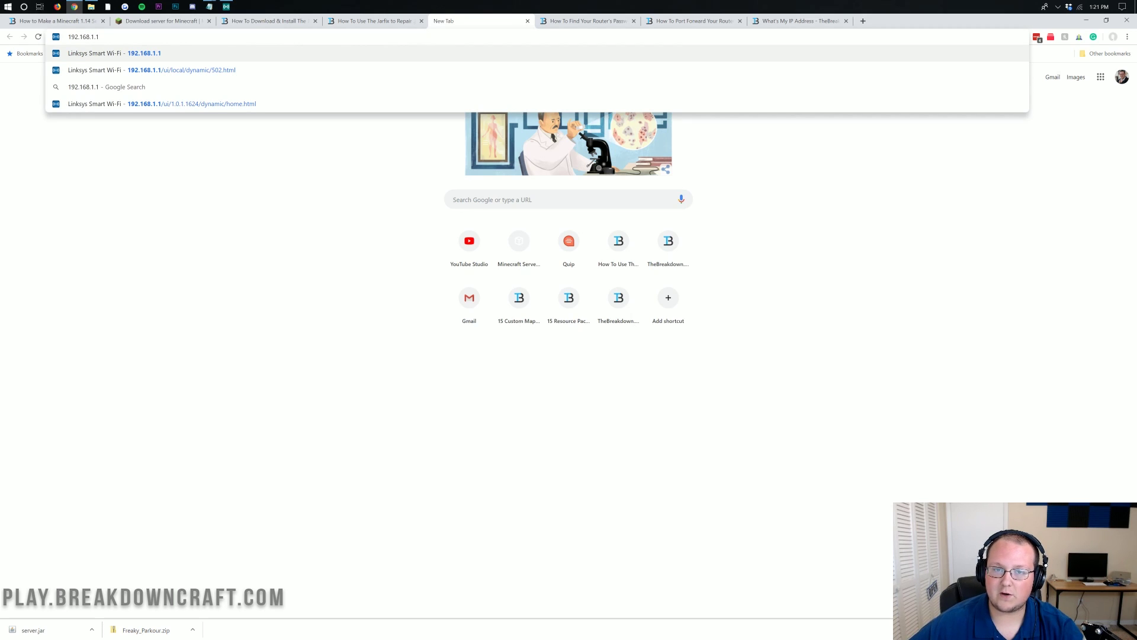
pyautogui.press('Return')
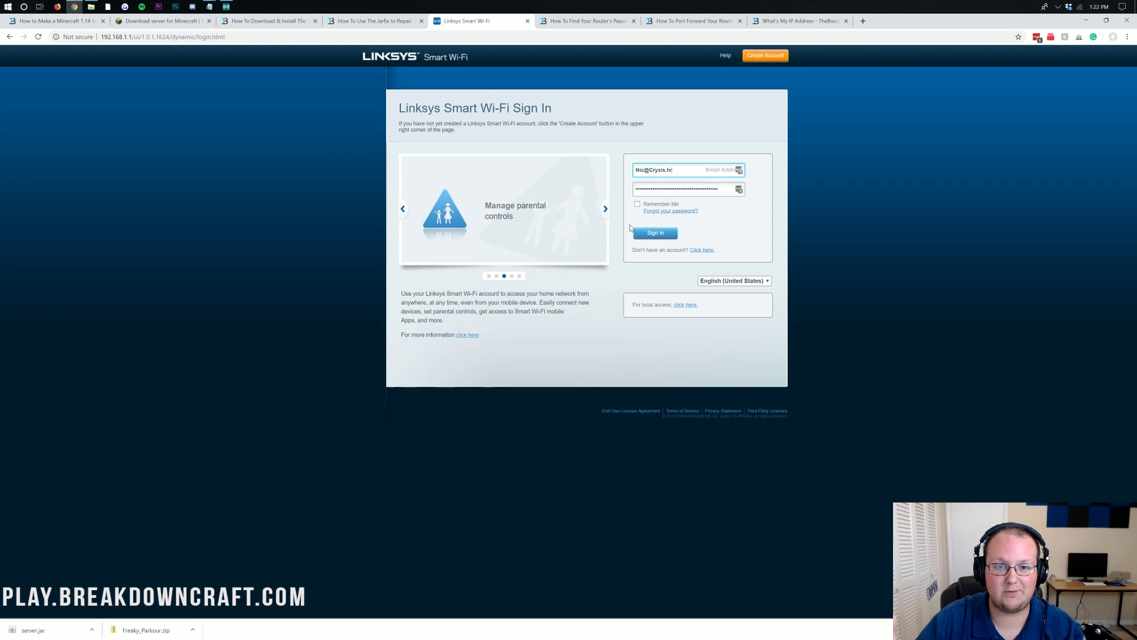
# Read through the methods in the How To Find Your Router's Password article, including default credentials, router reset and contacting the ISP.
pyautogui.click(592, 23)
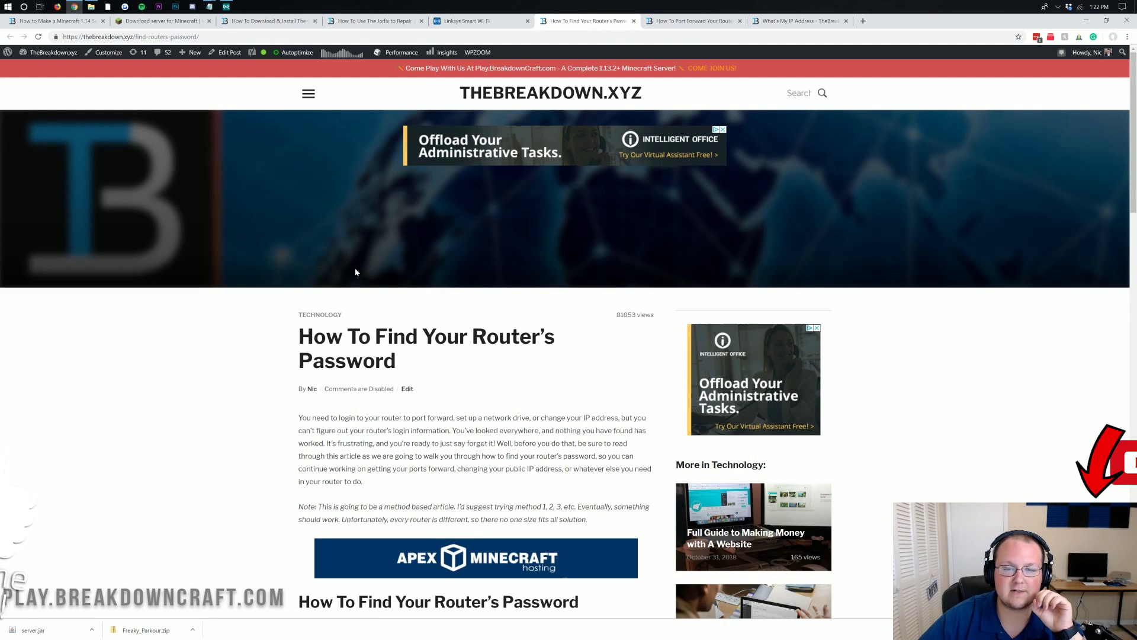
pyautogui.moveTo(569, 338); pyautogui.dragTo(298, 337)
pyautogui.click(488, 352)
pyautogui.scroll(-8, 489, 353)
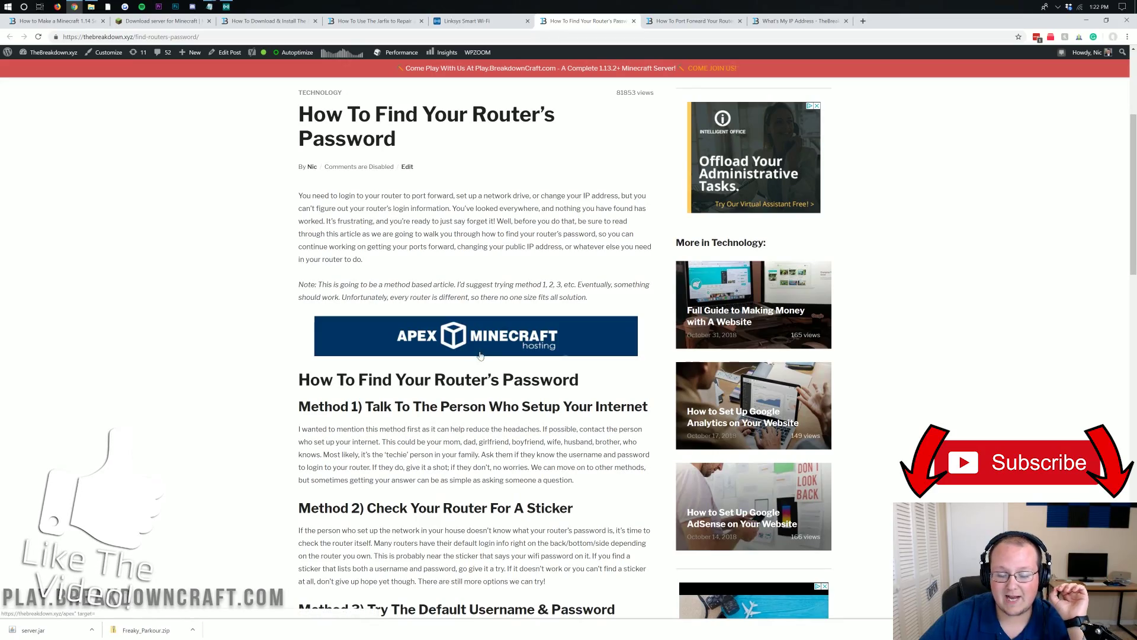
pyautogui.scroll(-5, 467, 354)
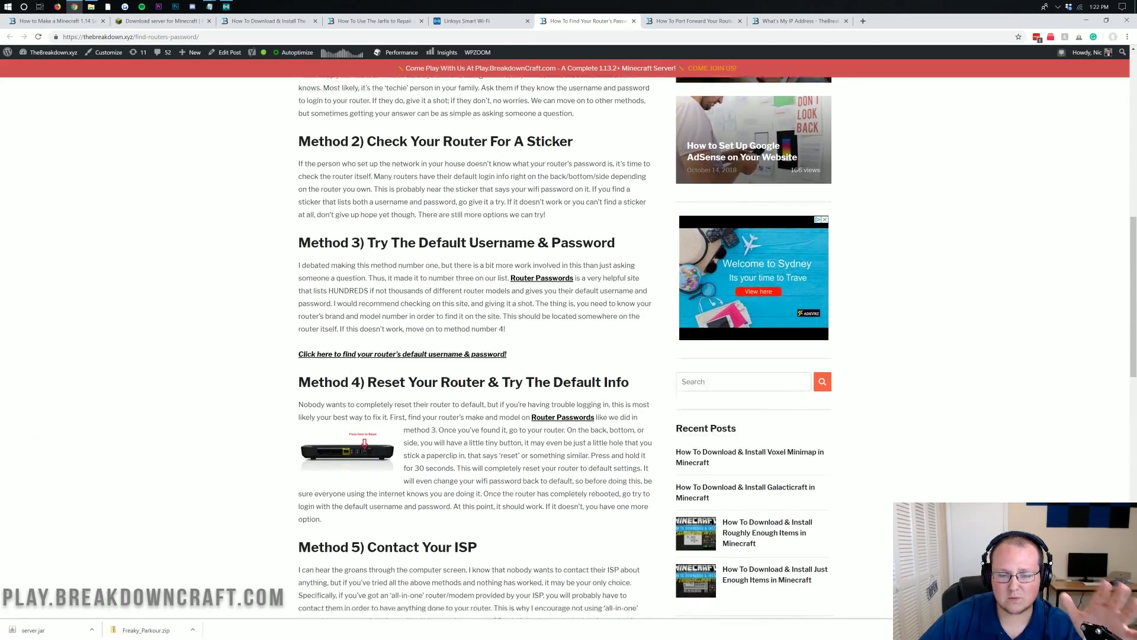
pyautogui.scroll(-1, 461, 353)
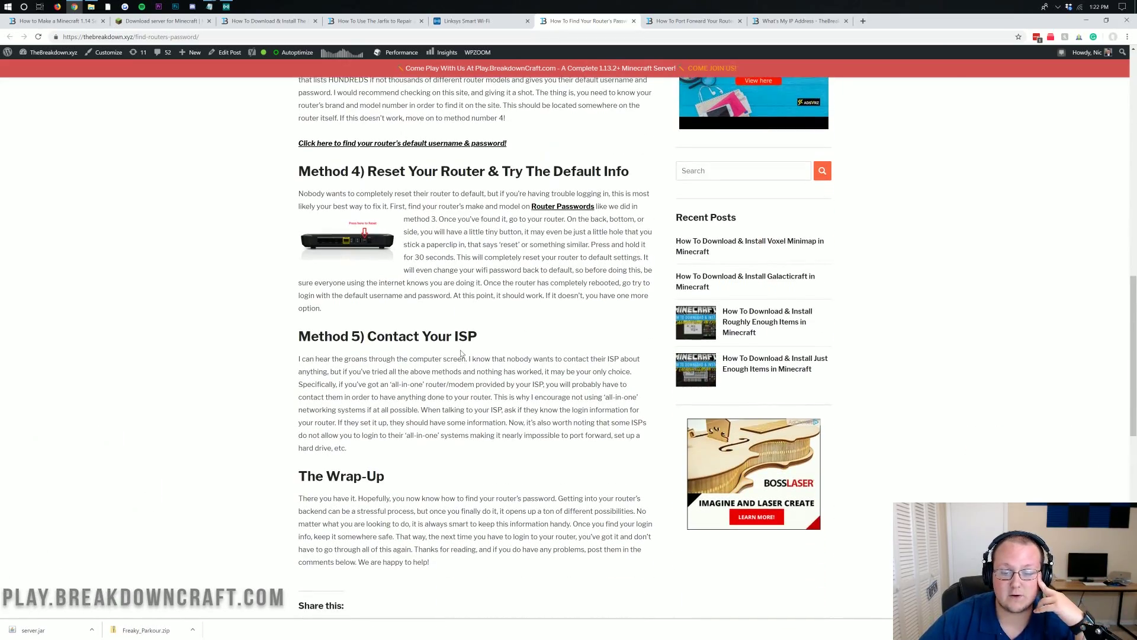
pyautogui.scroll(1, 462, 353)
pyautogui.moveTo(500, 379); pyautogui.dragTo(299, 381)
pyautogui.click(299, 381)
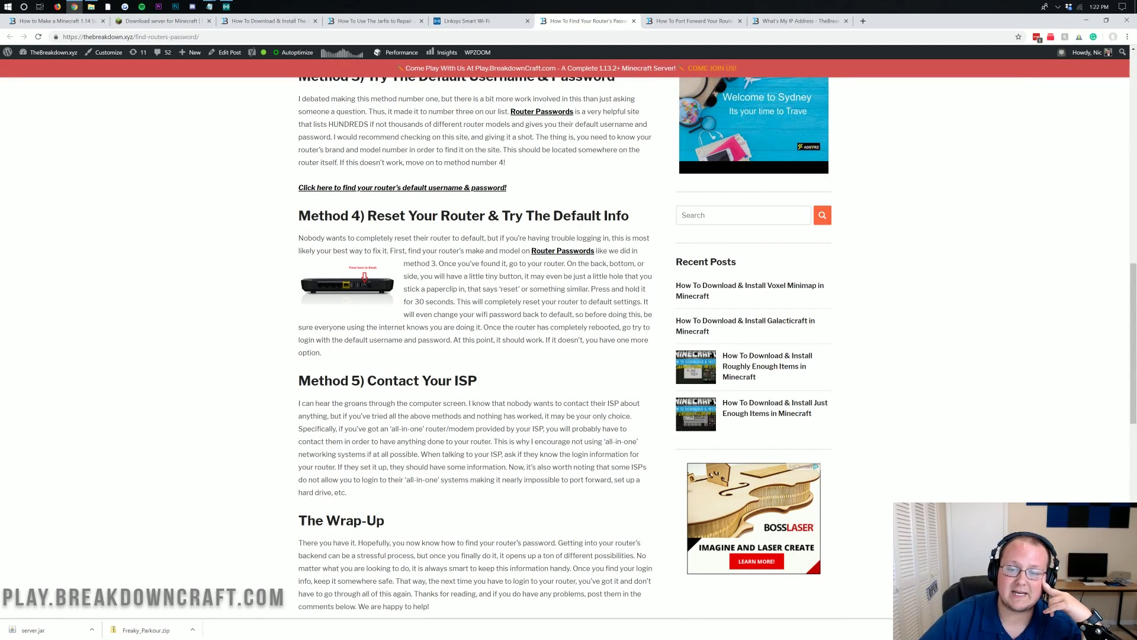
pyautogui.scroll(2, 473, 349)
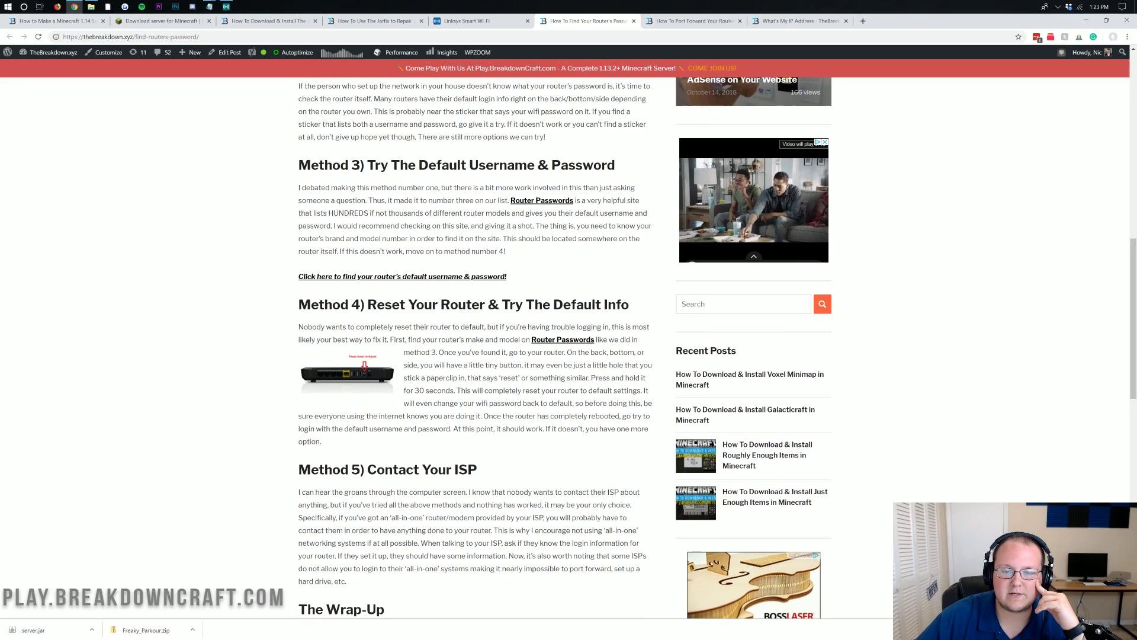
# Review the default username and password method in the router password article, including its earlier sections.
pyautogui.moveTo(366, 165); pyautogui.dragTo(528, 165)
pyautogui.click(527, 166)
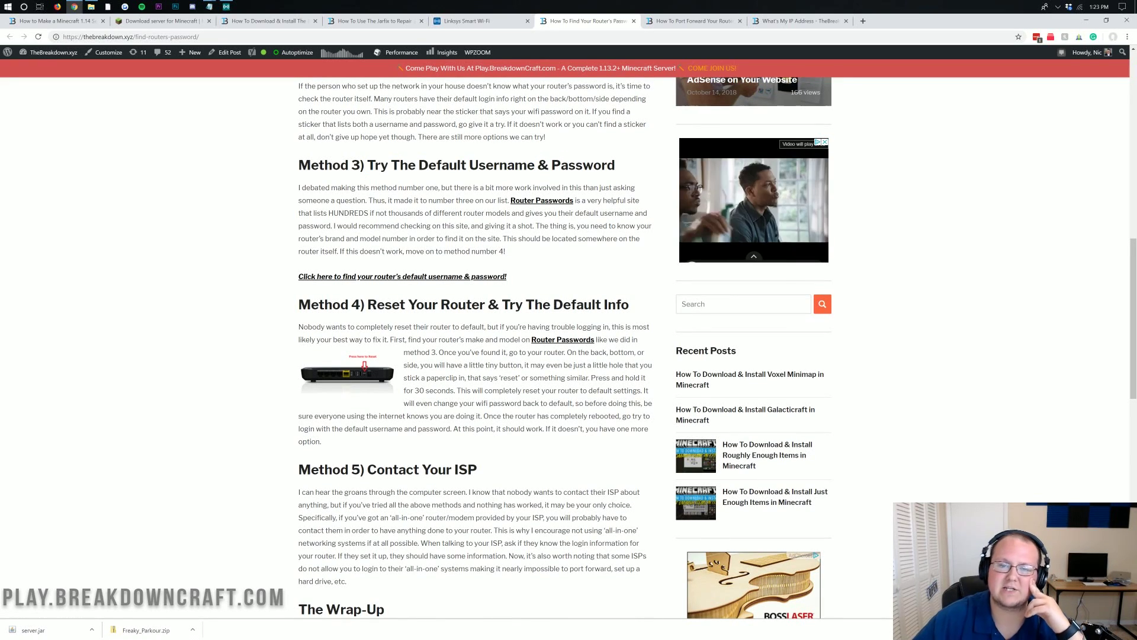
pyautogui.scroll(4, 527, 166)
pyautogui.scroll(4, 455, 253)
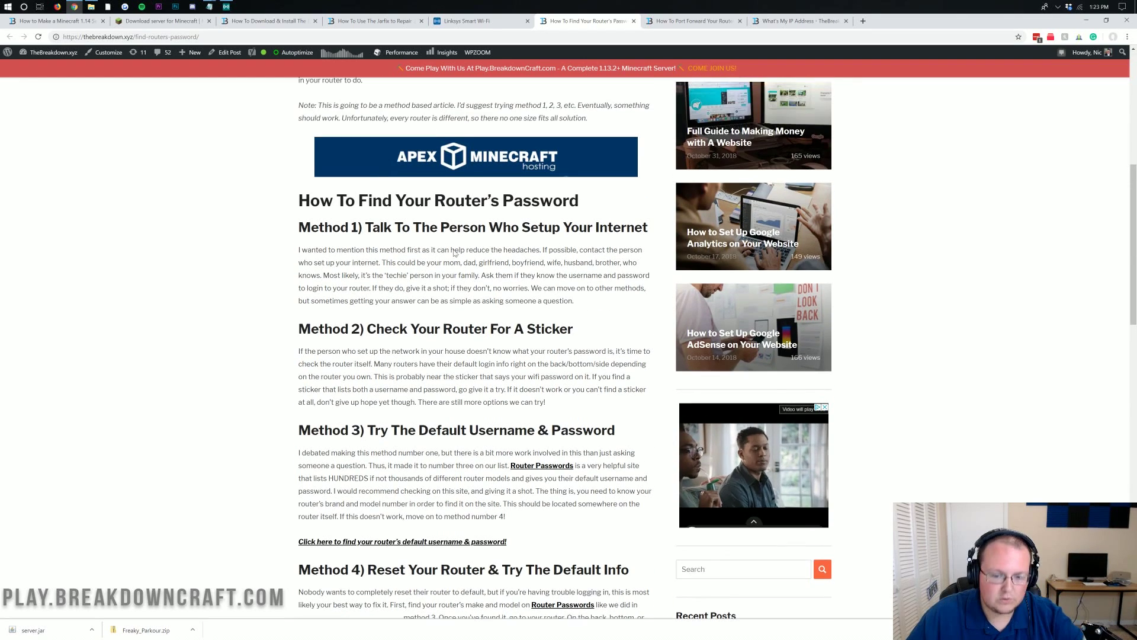
pyautogui.scroll(4, 454, 253)
# Return to the Linksys Smart Wi-Fi sign-in page, enable Remember me and sign in with the prefilled credentials.
pyautogui.click(468, 20)
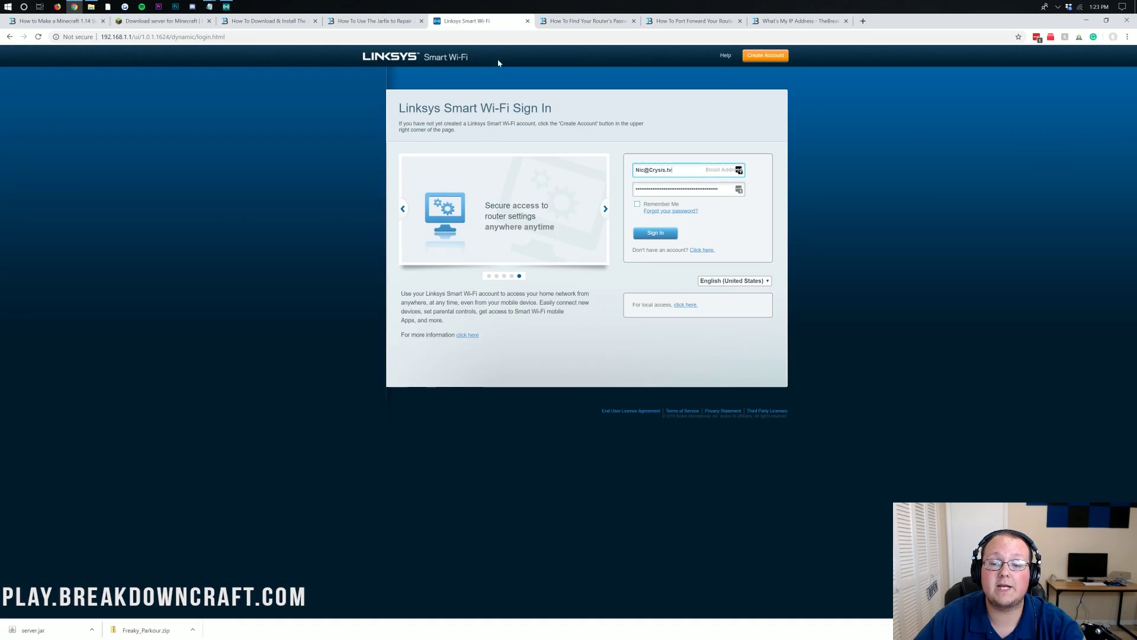
pyautogui.click(638, 204)
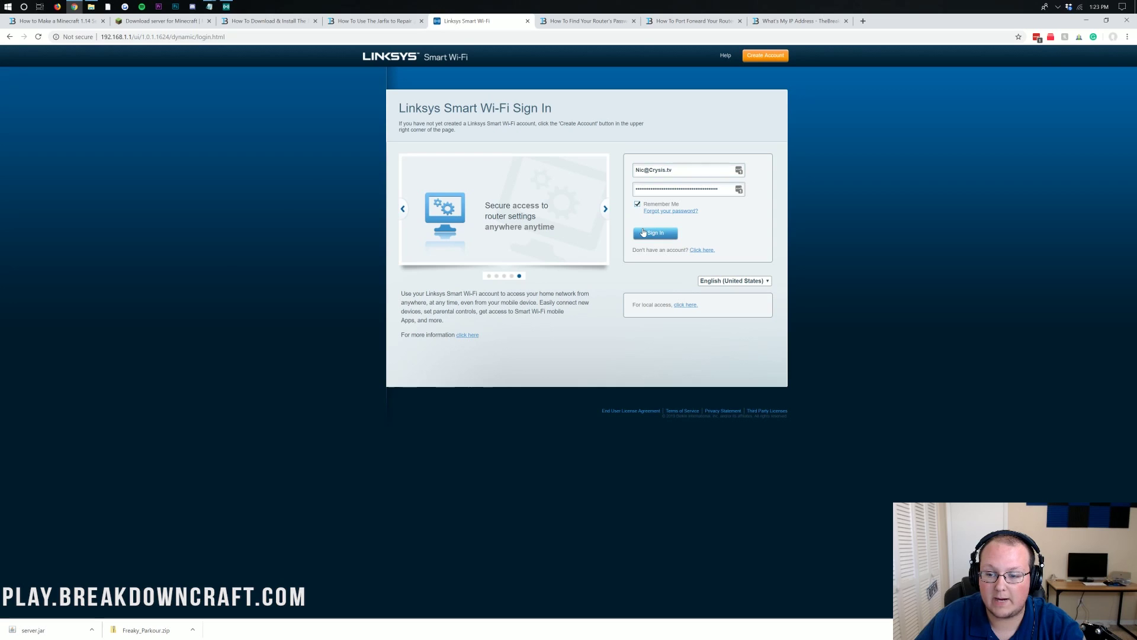
pyautogui.click(645, 233)
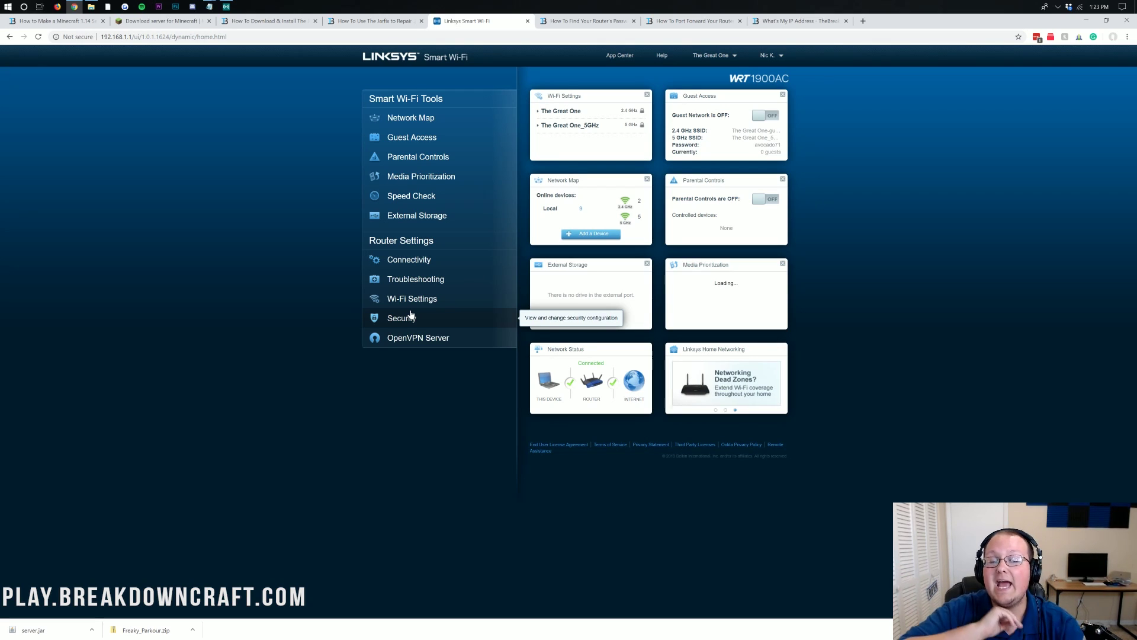
# View the How To Port Forward Your Router article for guidance on other router models.
pyautogui.click(691, 26)
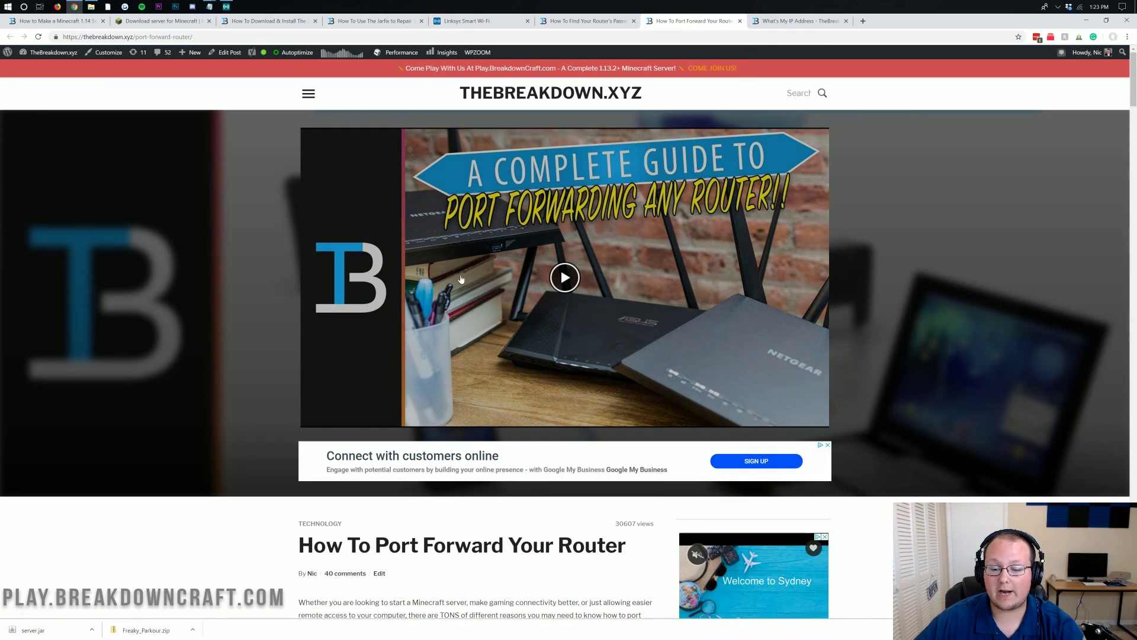
pyautogui.scroll(-5, 556, 543)
pyautogui.scroll(5, 556, 542)
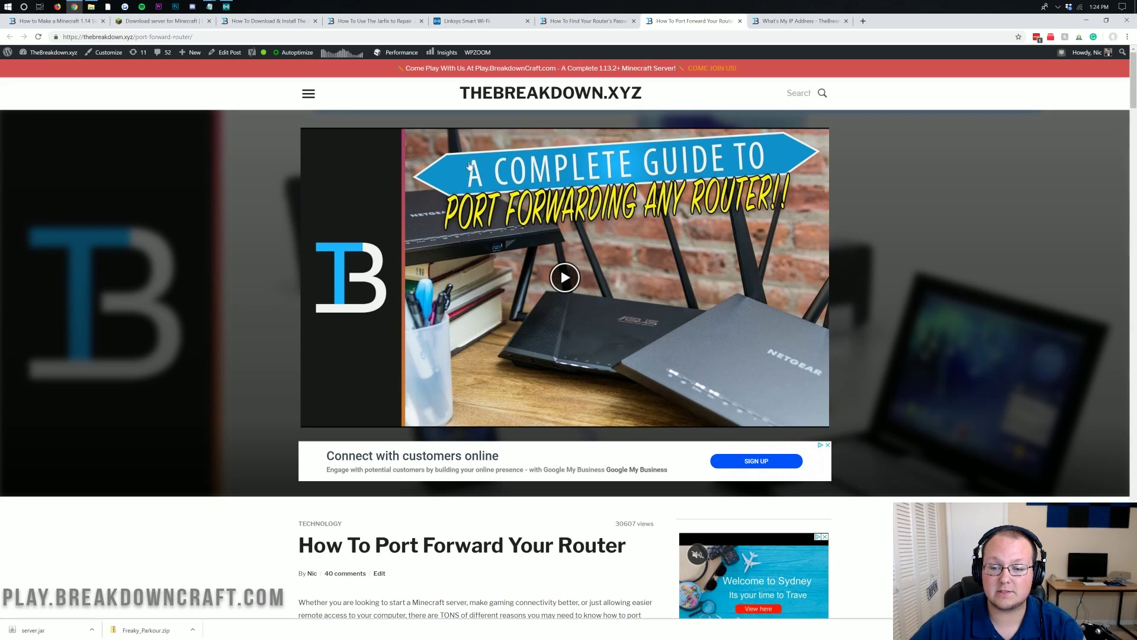
# In the router's Security settings for Apps and Gaming, open Single Port Forwarding and delete the existing Minecraft rule.
pyautogui.click(464, 21)
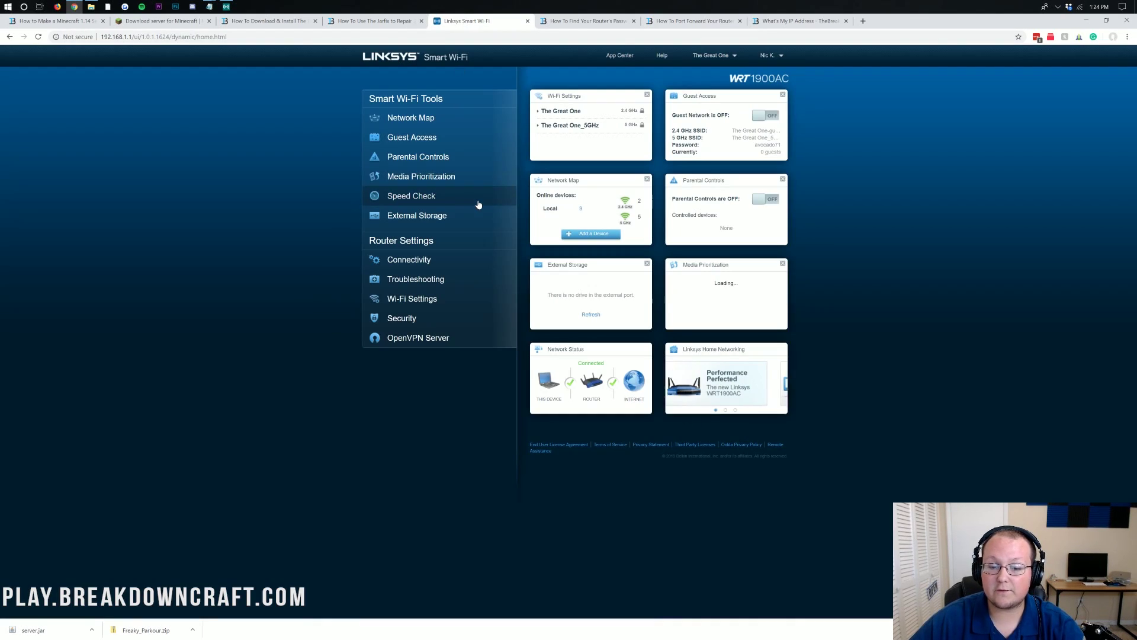
pyautogui.click(408, 323)
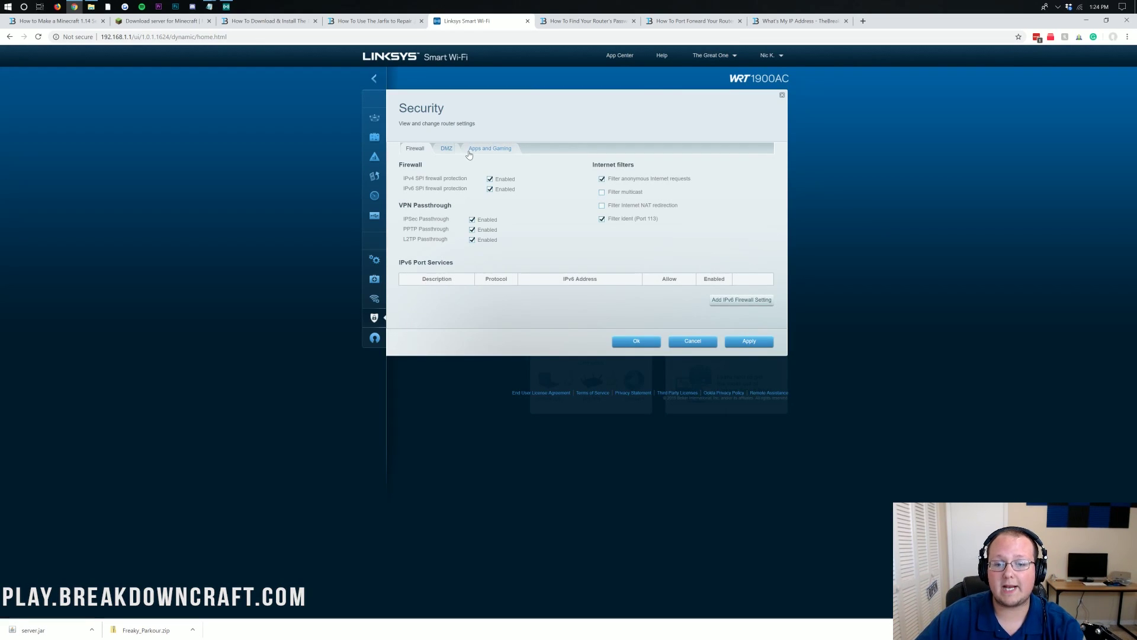
pyautogui.click(499, 151)
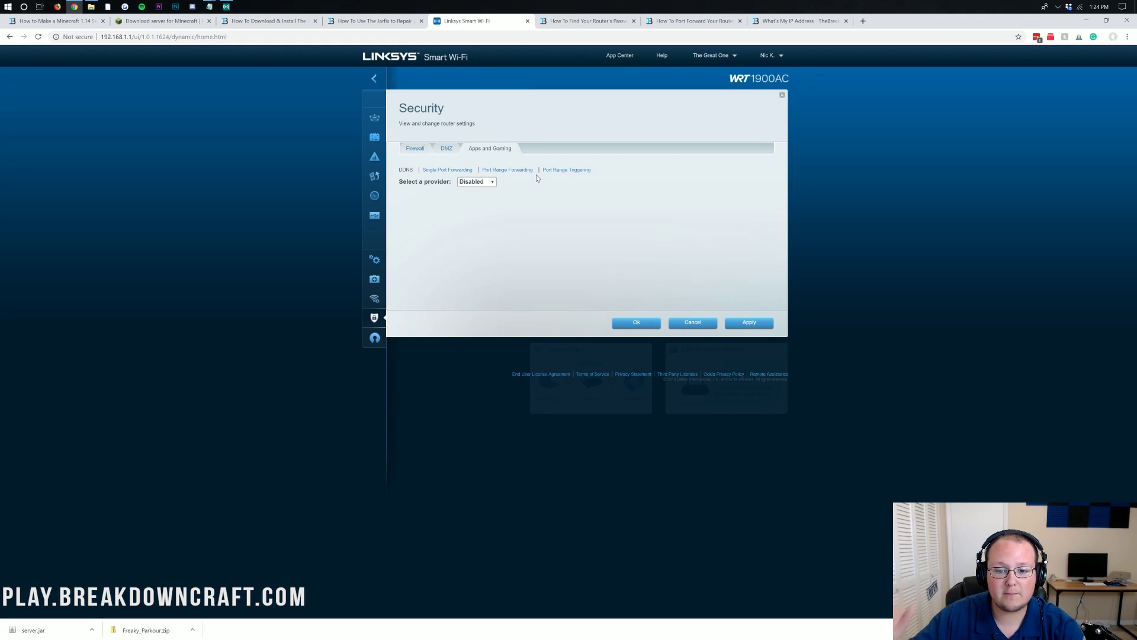
pyautogui.click(441, 171)
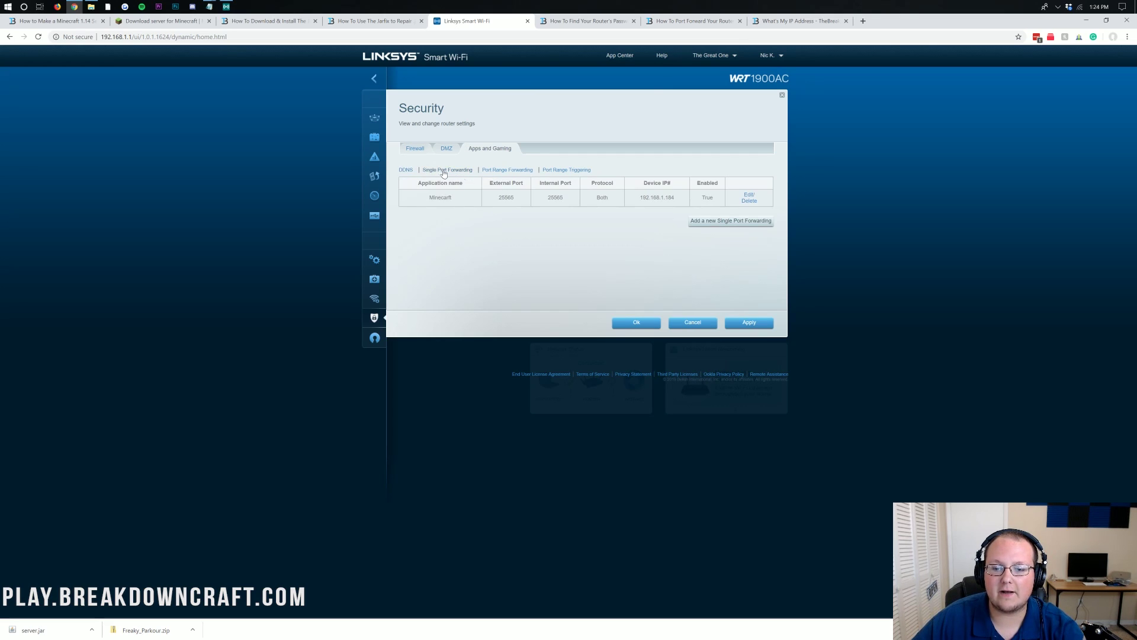
pyautogui.click(750, 201)
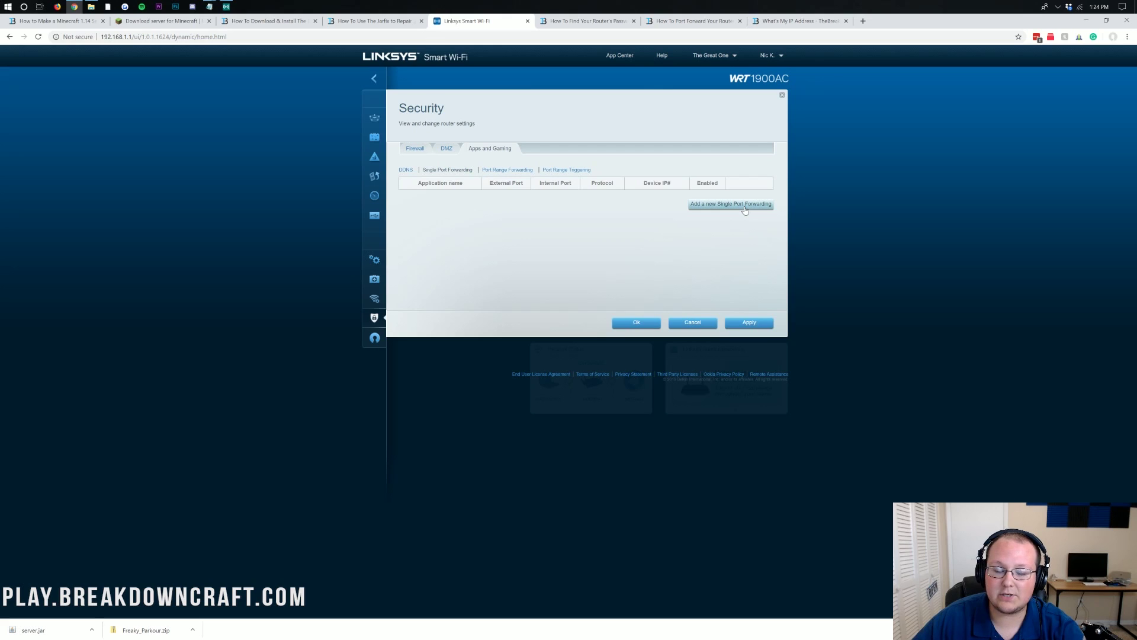
# Add a single port forwarding rule named Minecraft with external and internal port 25565 and protocol Both.
pyautogui.click(745, 206)
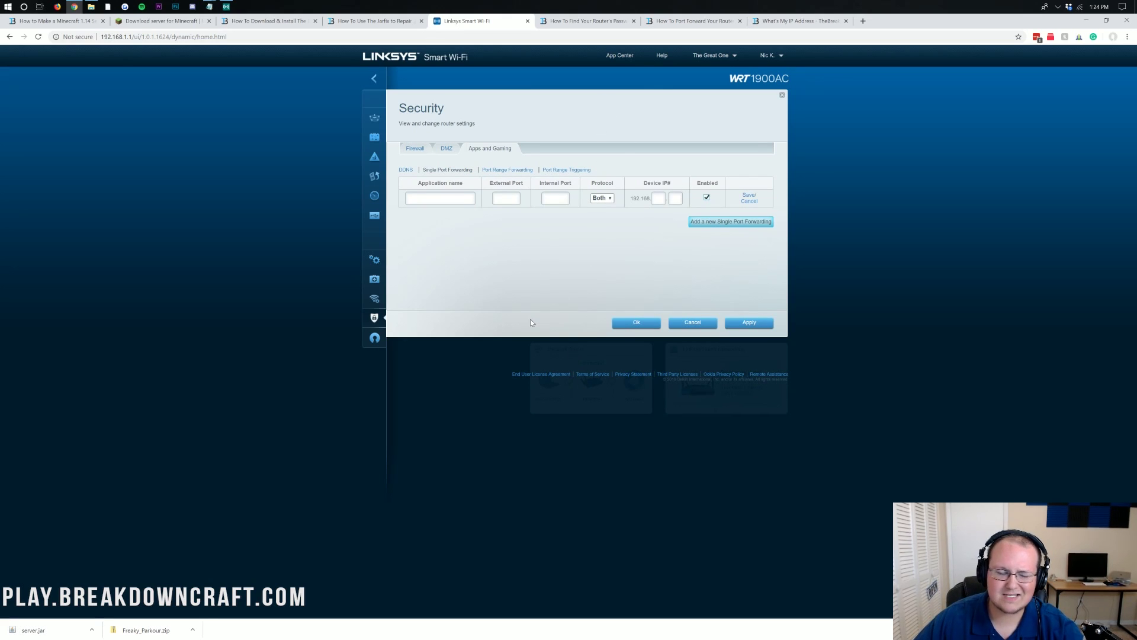
pyautogui.click(438, 200)
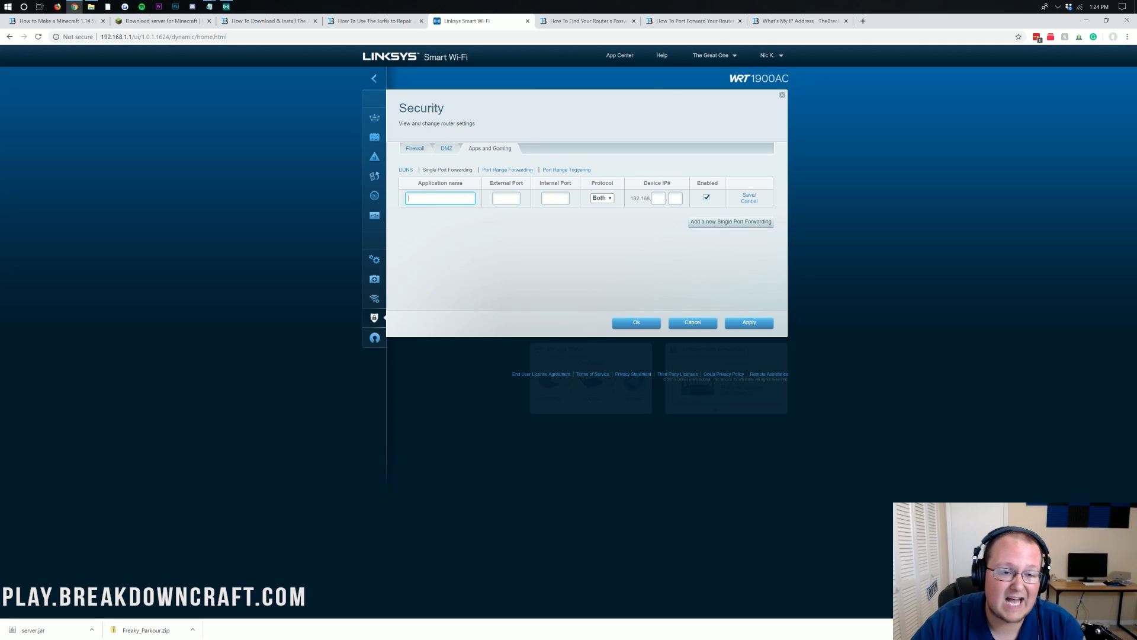
pyautogui.write('Minecraft')
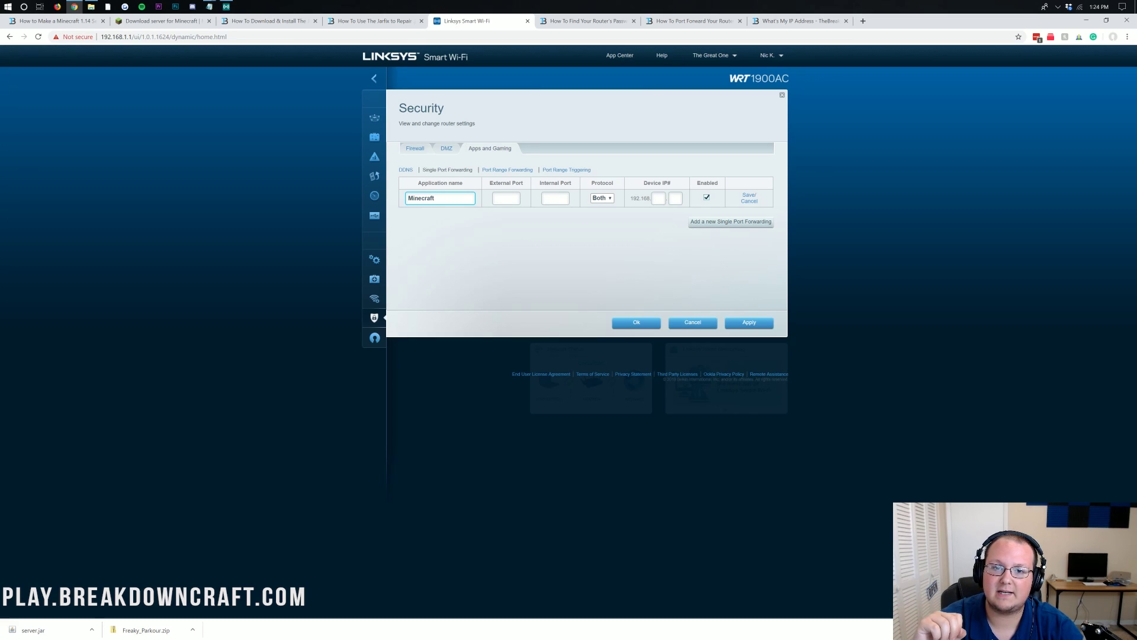
pyautogui.click(506, 198)
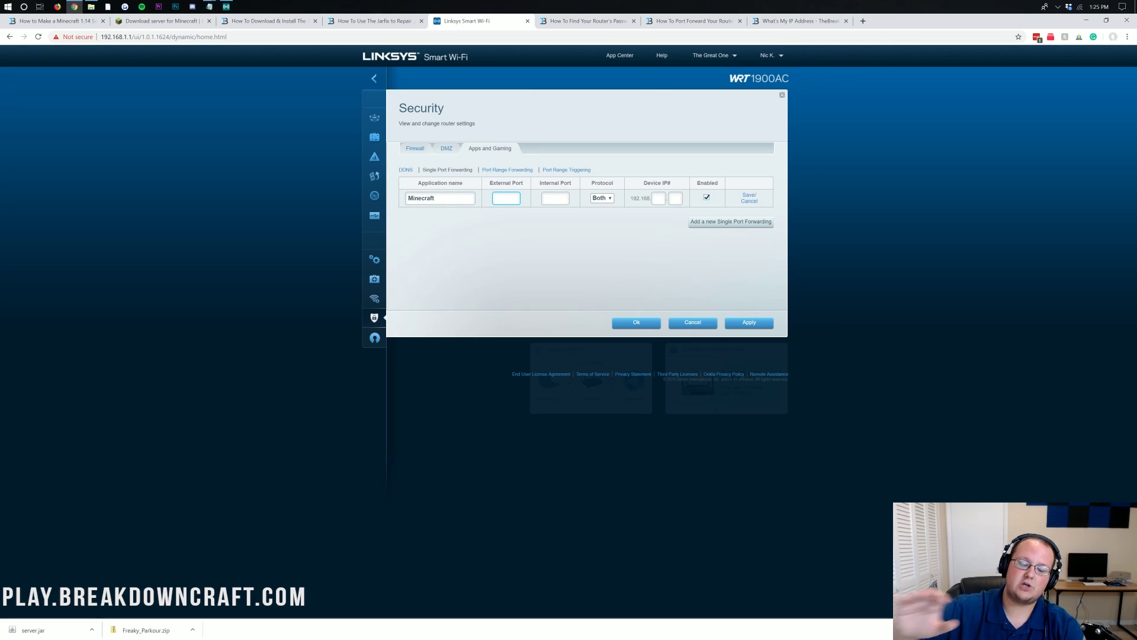
pyautogui.write('65')
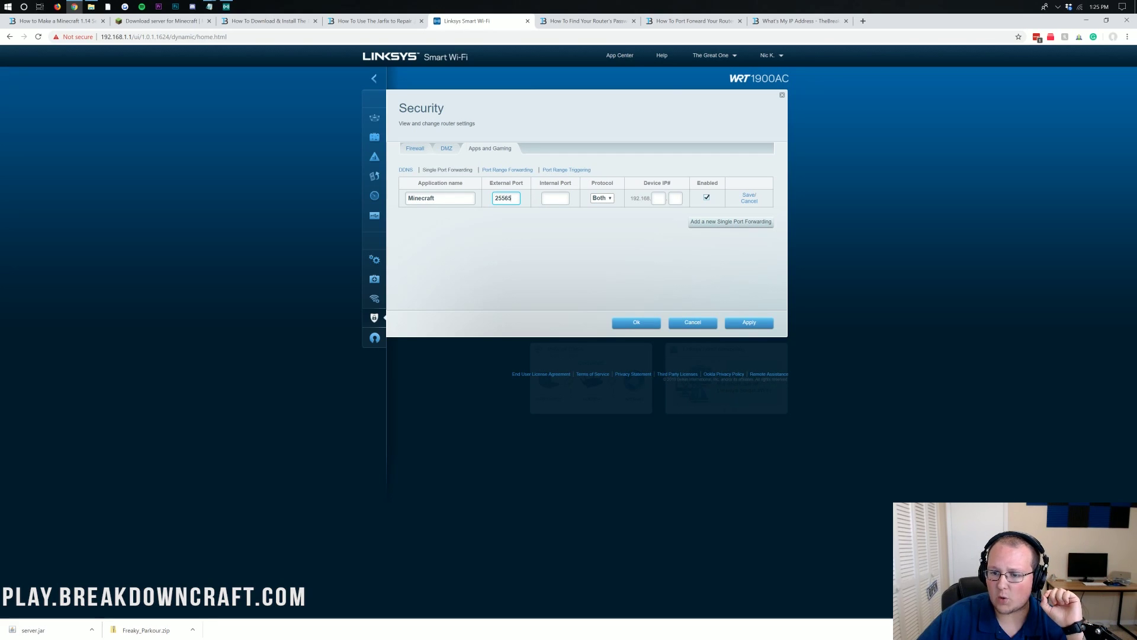
pyautogui.click(555, 198)
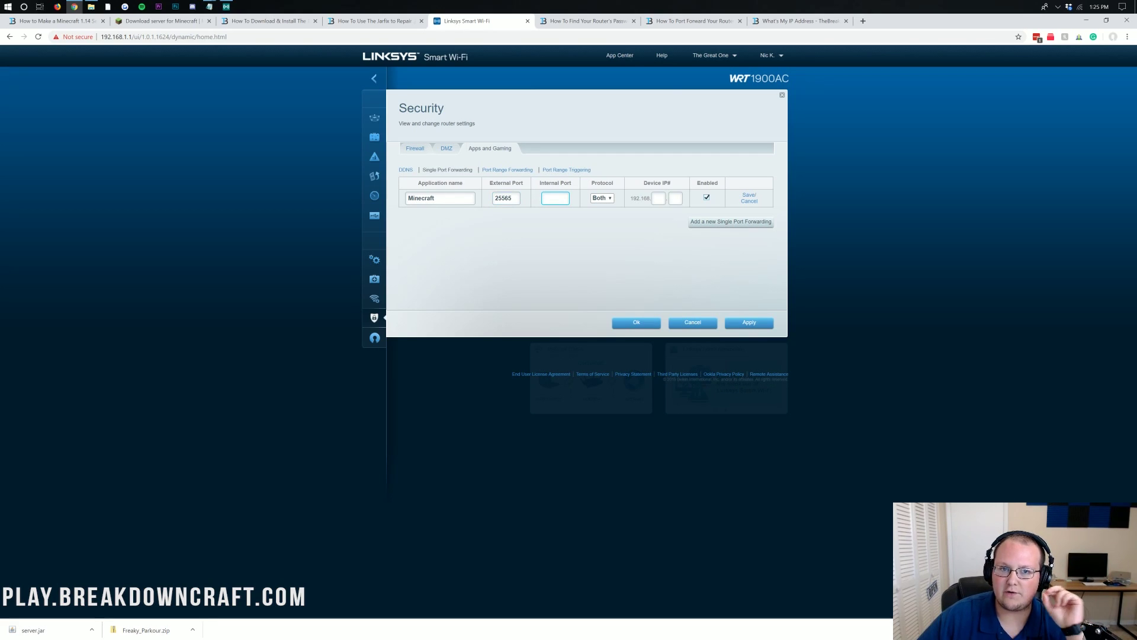
pyautogui.write('25565')
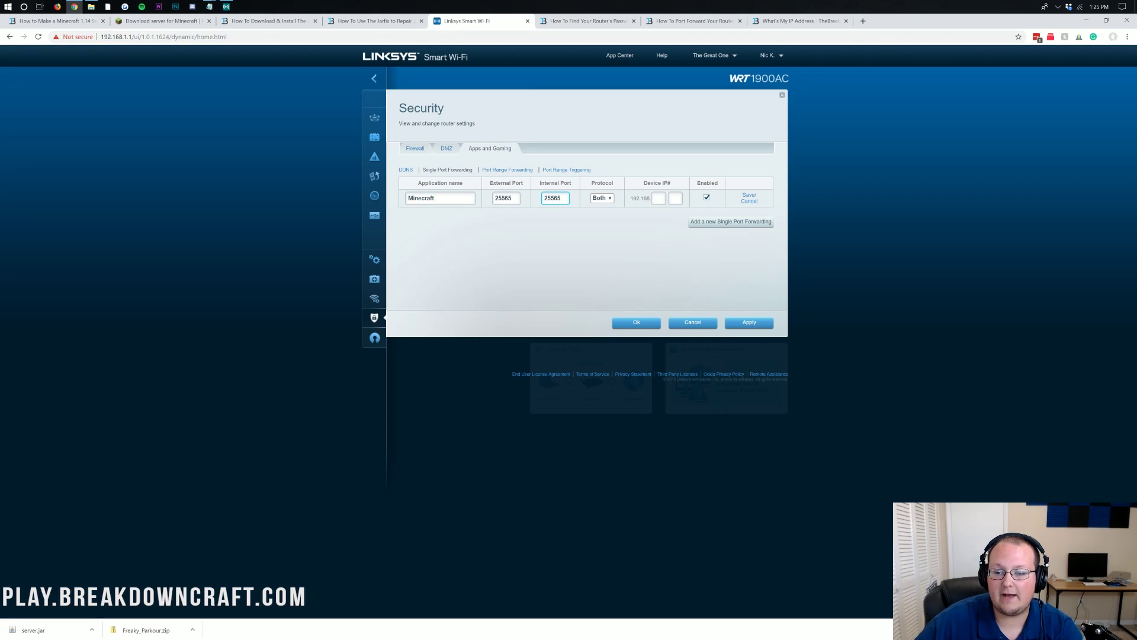
pyautogui.click(599, 200)
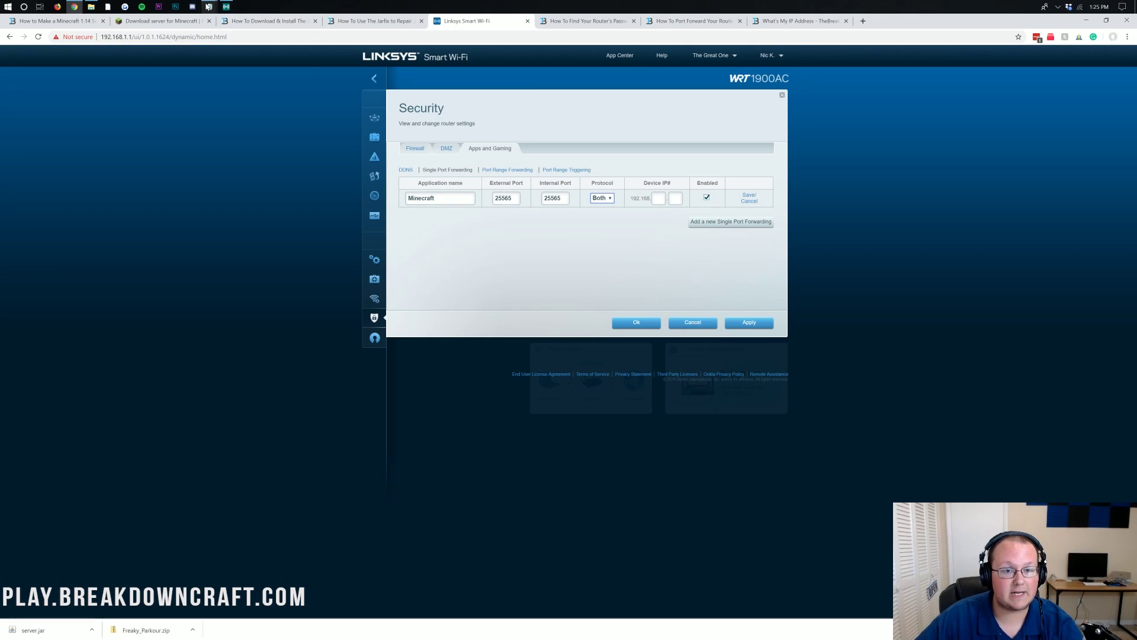
# Check the IPv4 address in the Notepad notes, set the rule's device IP to 192.168.1.184 and save the rule.
pyautogui.moveTo(210, 8)
pyautogui.click(222, 47)
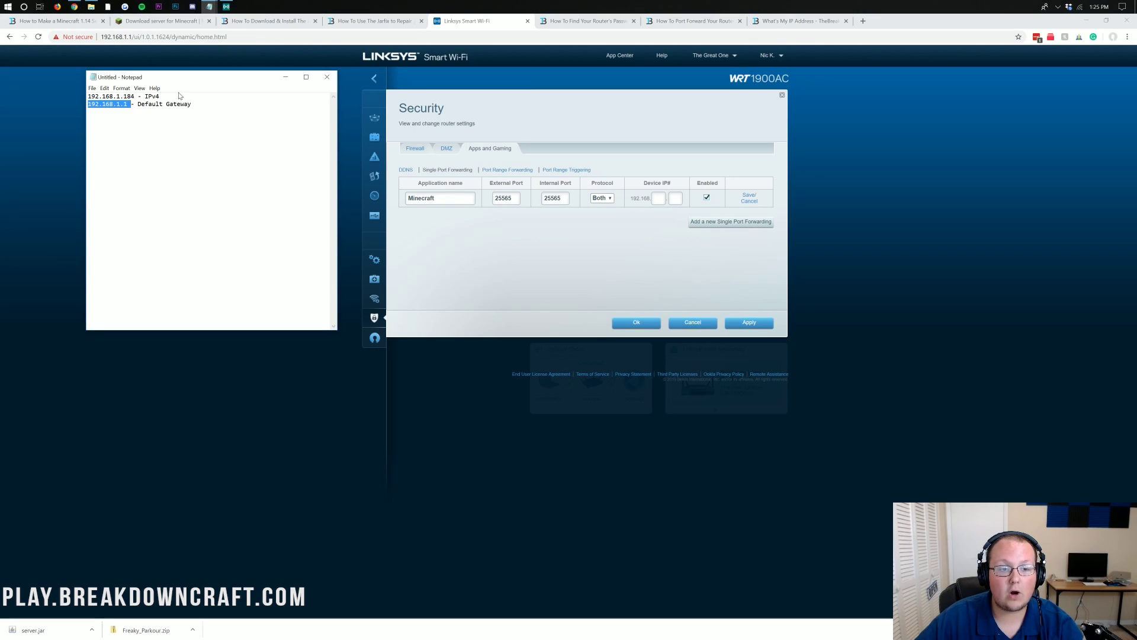
pyautogui.click(134, 96)
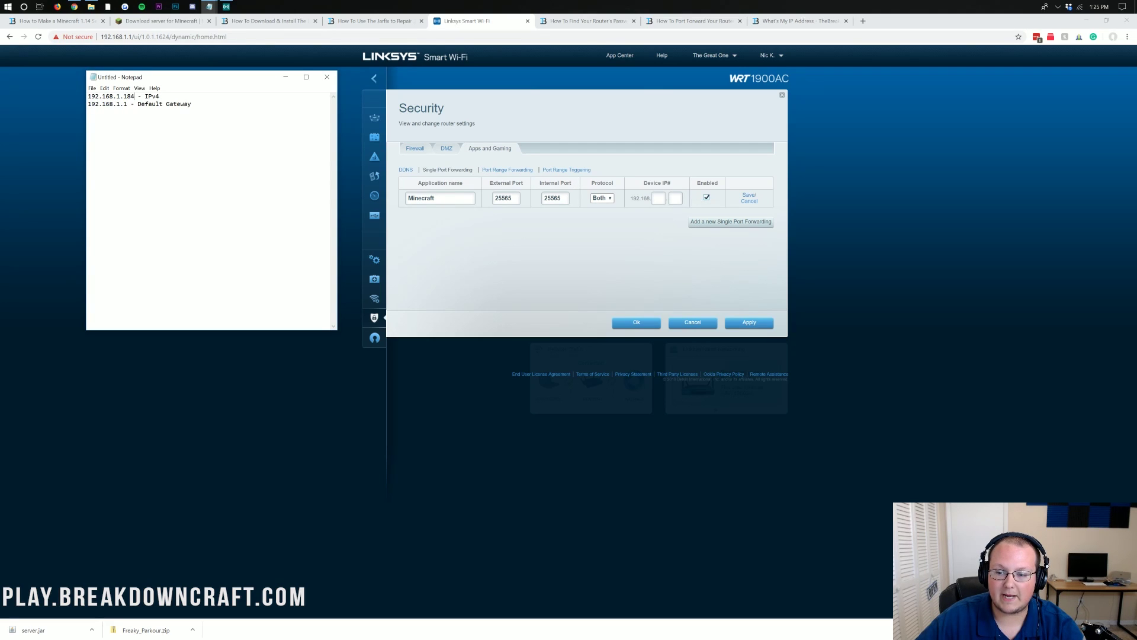
pyautogui.hotkey('alt', 'Tab')
pyautogui.write('1')
pyautogui.press('Tab')
pyautogui.write('84')
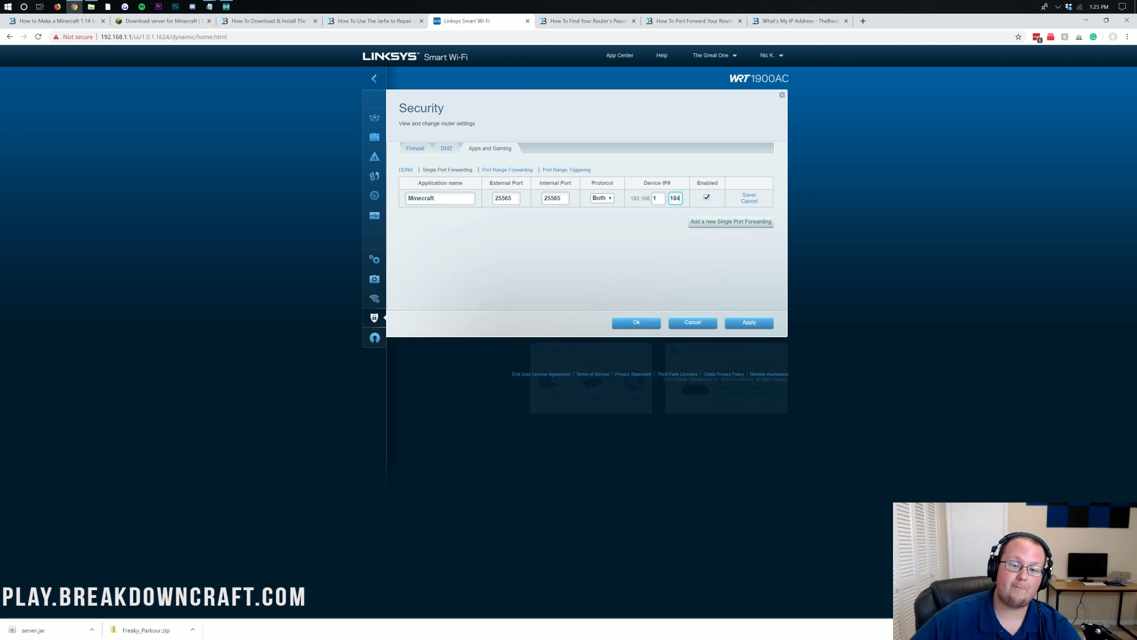
pyautogui.click(748, 196)
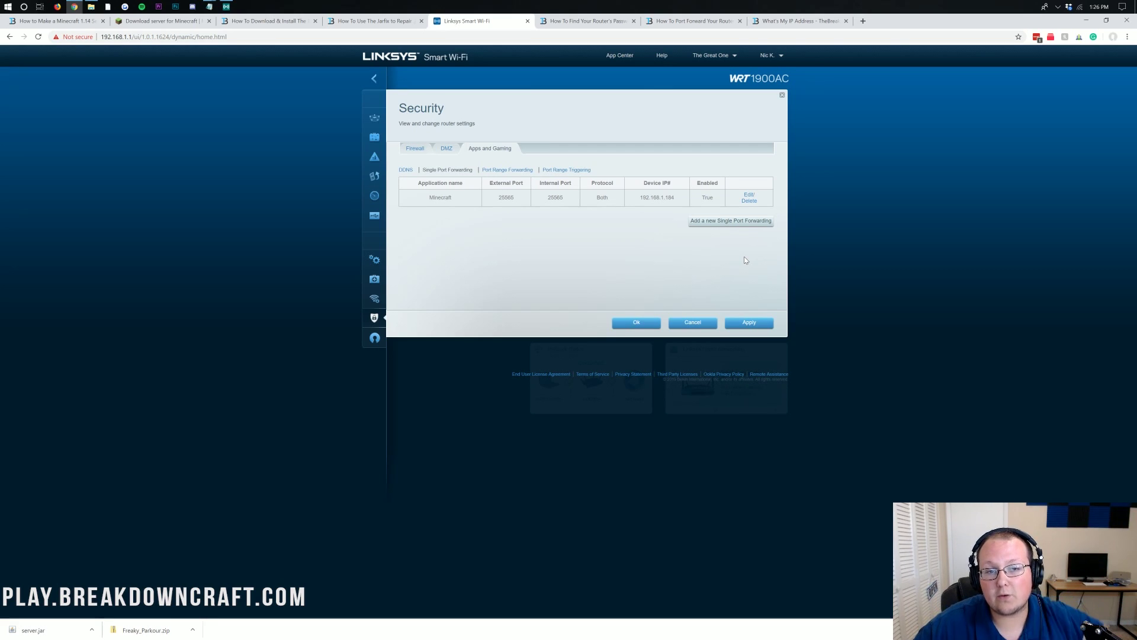
# Look up the network's public address on the What's My IP Address page and select it.
pyautogui.click(785, 21)
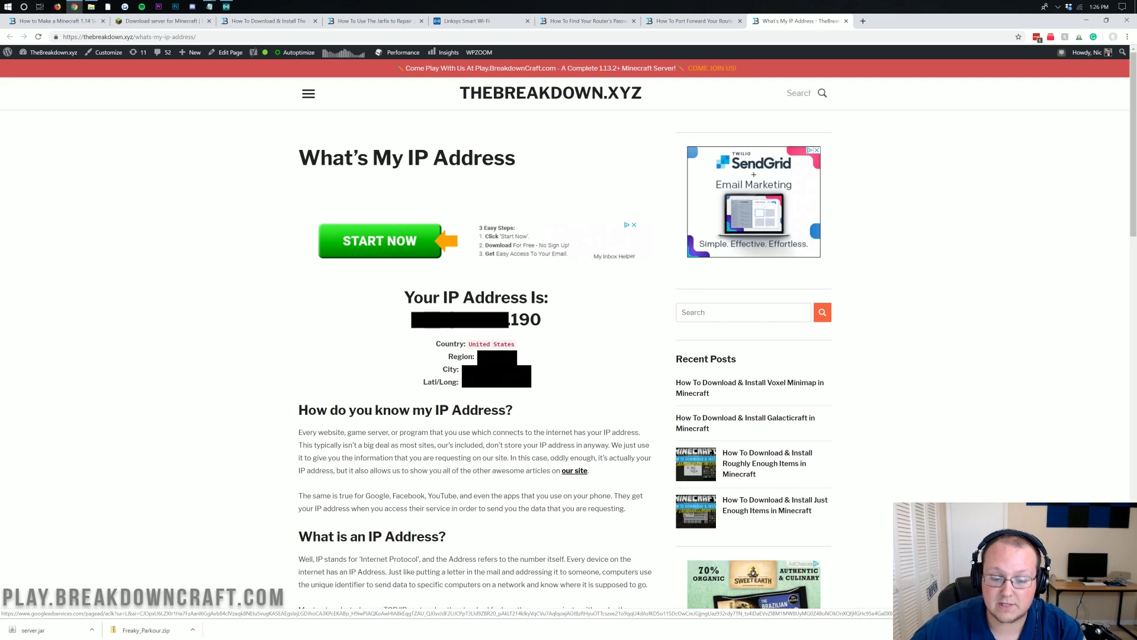
pyautogui.moveTo(299, 410); pyautogui.dragTo(453, 410)
pyautogui.click(445, 466)
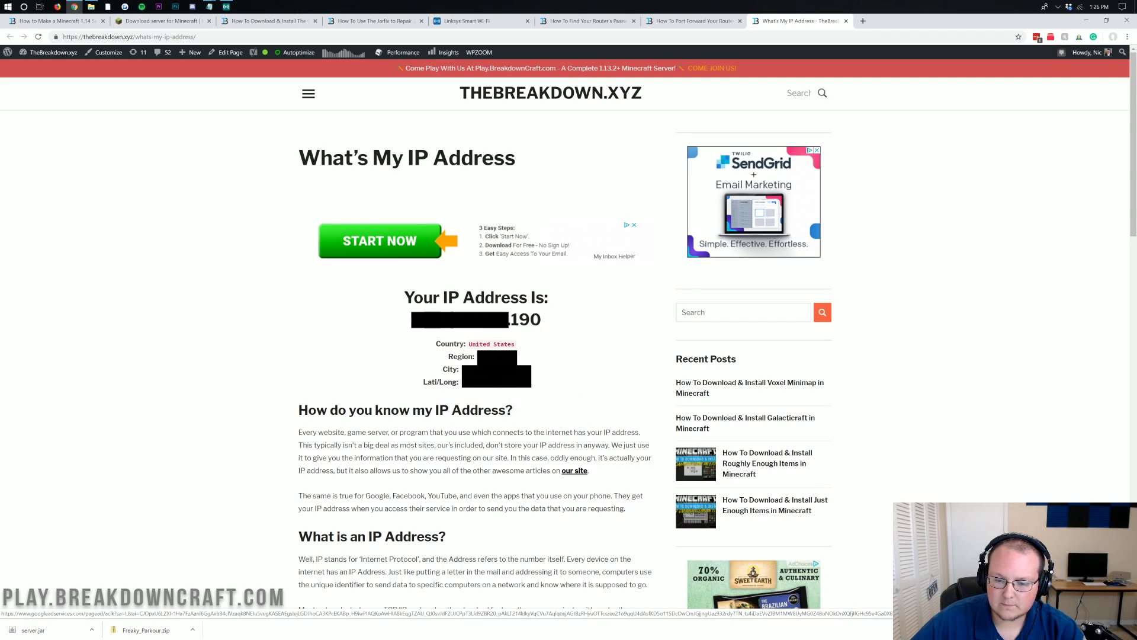
pyautogui.moveTo(541, 320); pyautogui.dragTo(405, 320)
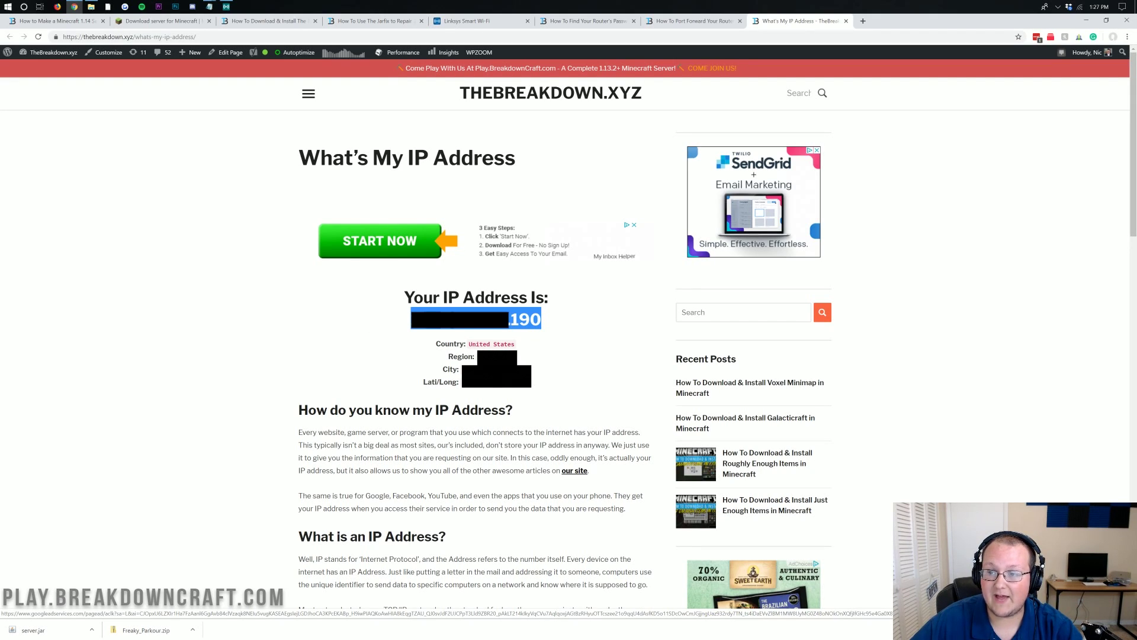
# Minimize Chrome and start the Minecraft server with run.bat from the Play.BreakdownCraft.com folder.
pyautogui.click(470, 23)
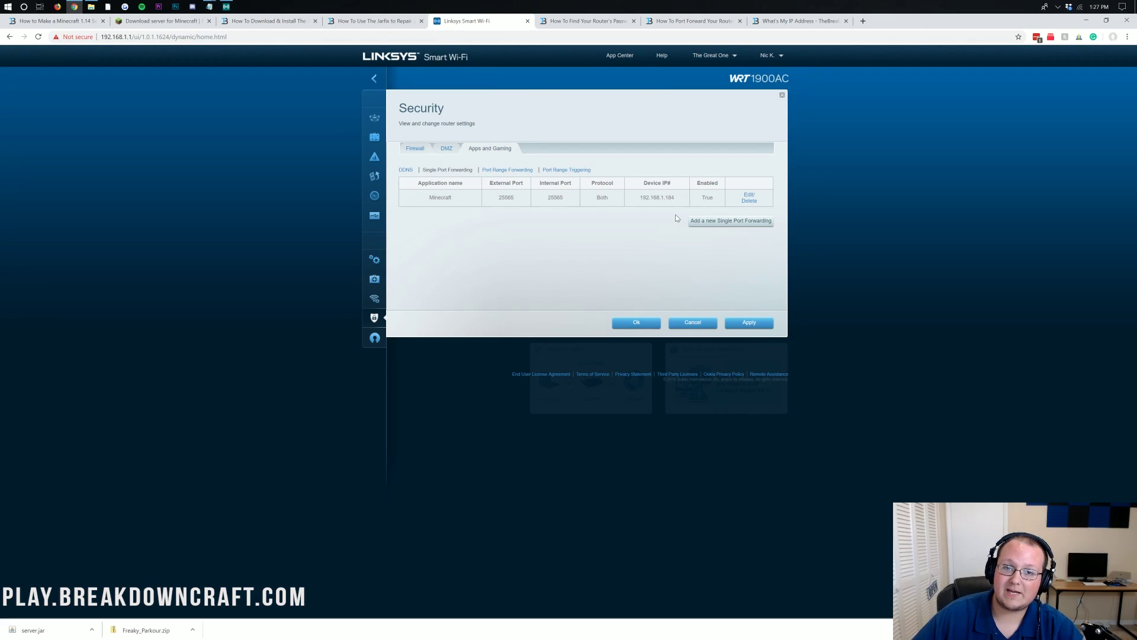
pyautogui.click(1087, 21)
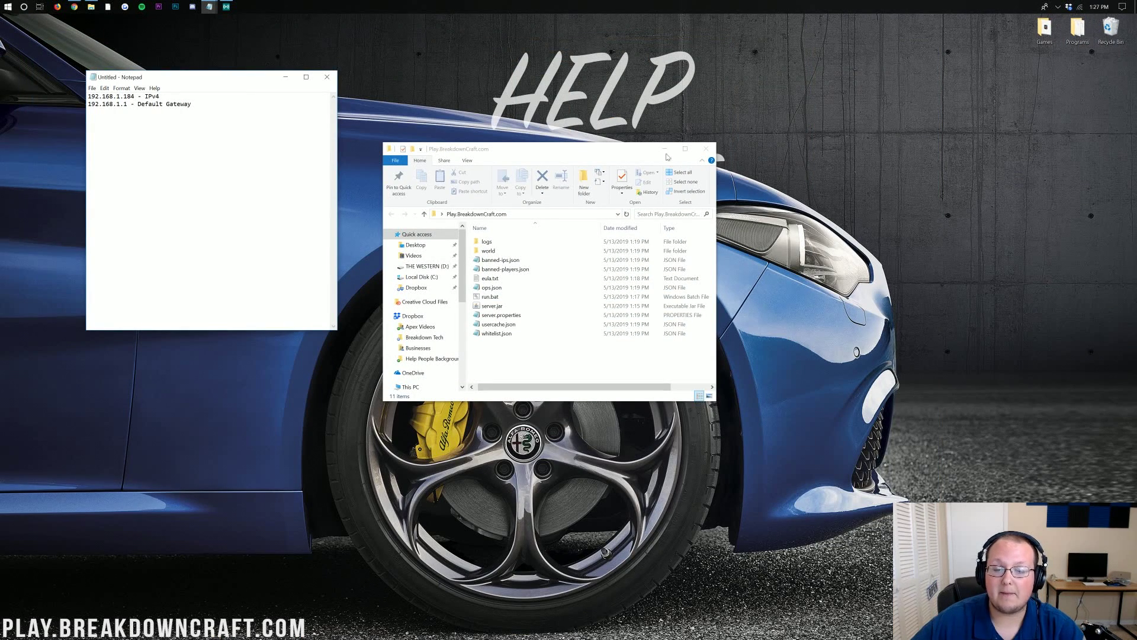
pyautogui.doubleClick(498, 298)
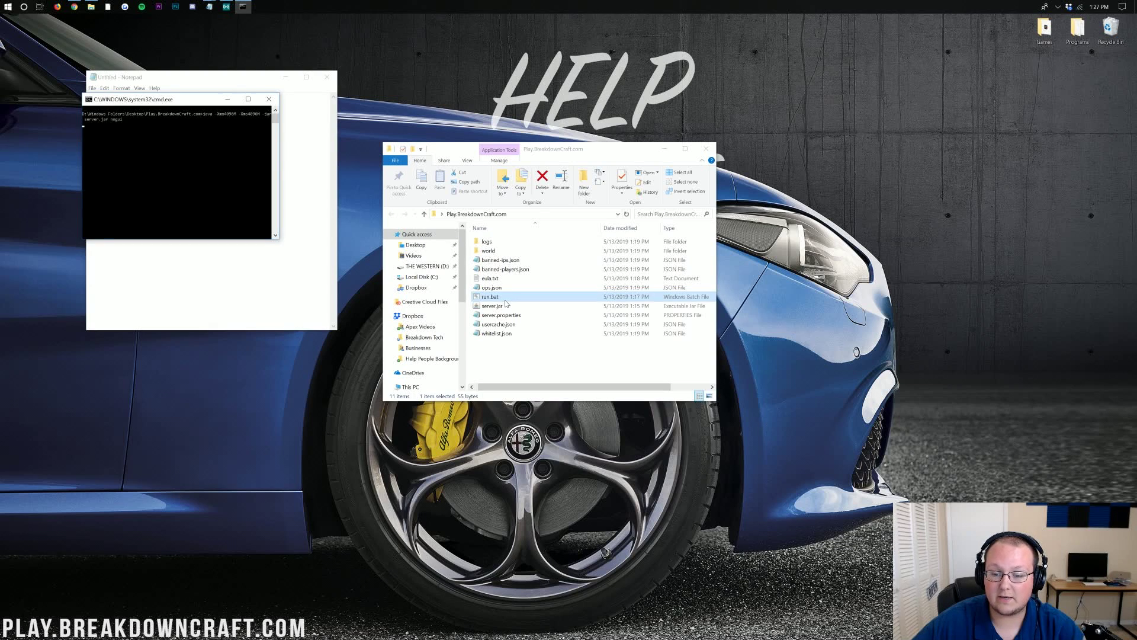
# Search Windows for Minecraft, open its launcher and start the 1.14.1 Play.BreakdownCraft.com profile.
pyautogui.click(3, 4)
pyautogui.write('mine')
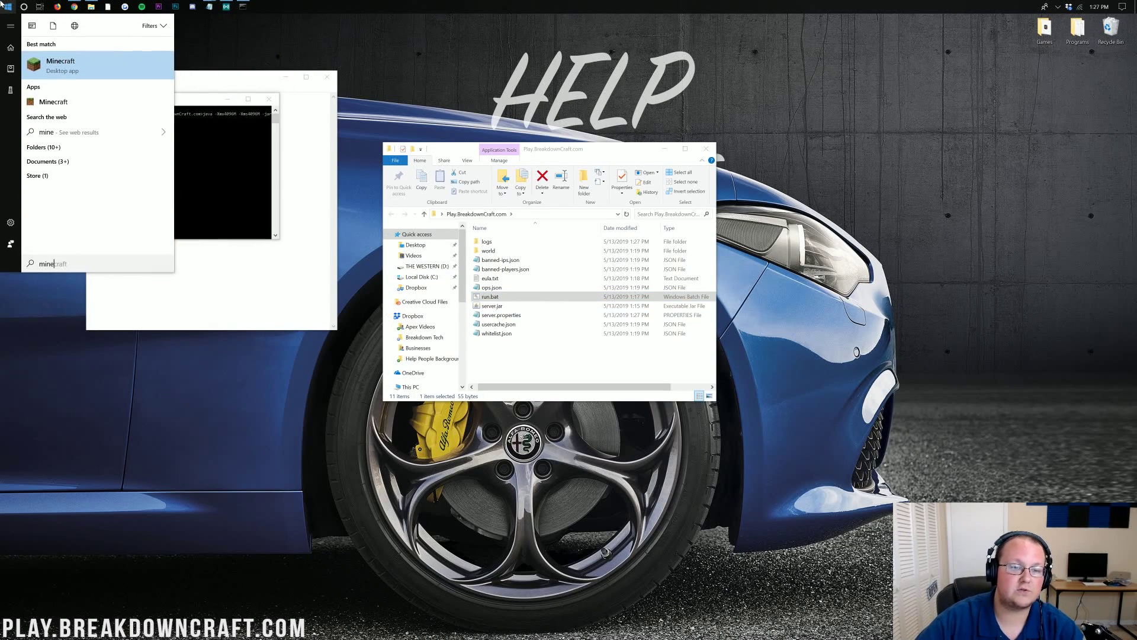
pyautogui.click(43, 57)
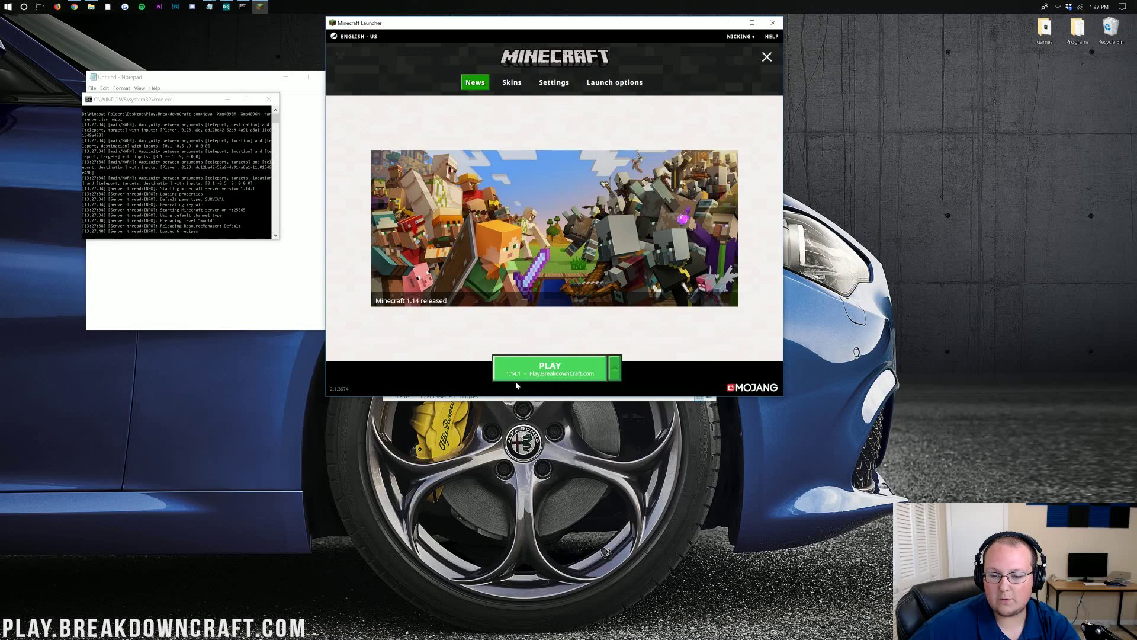
pyautogui.click(516, 378)
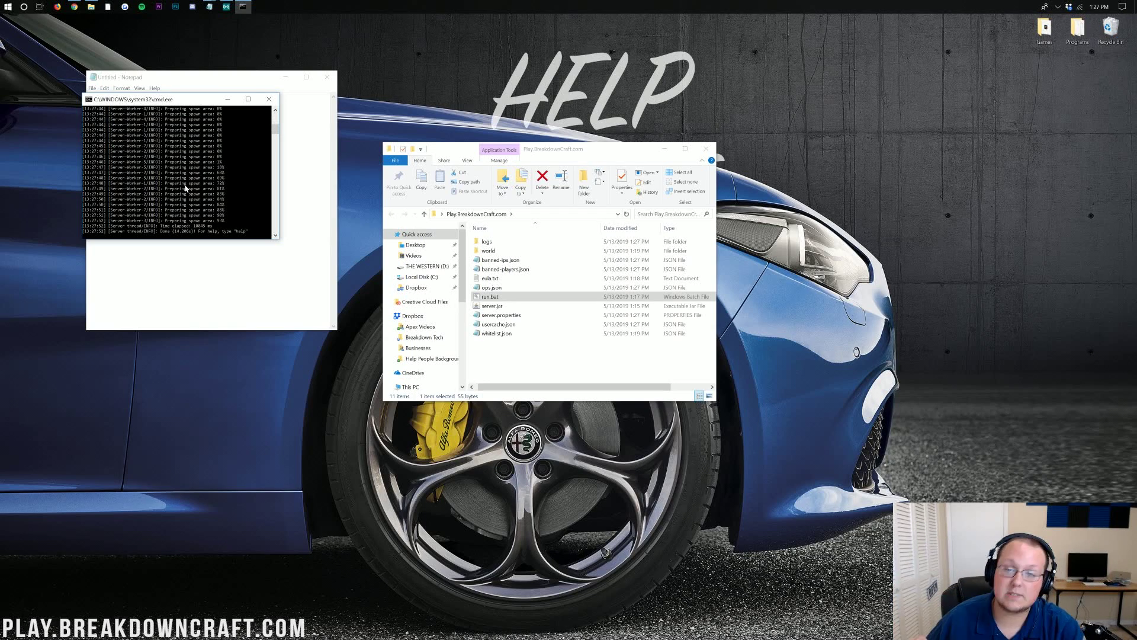
# Read through the server console's startup log while the game loads.
pyautogui.scroll(6, 181, 181)
pyautogui.scroll(-10, 180, 182)
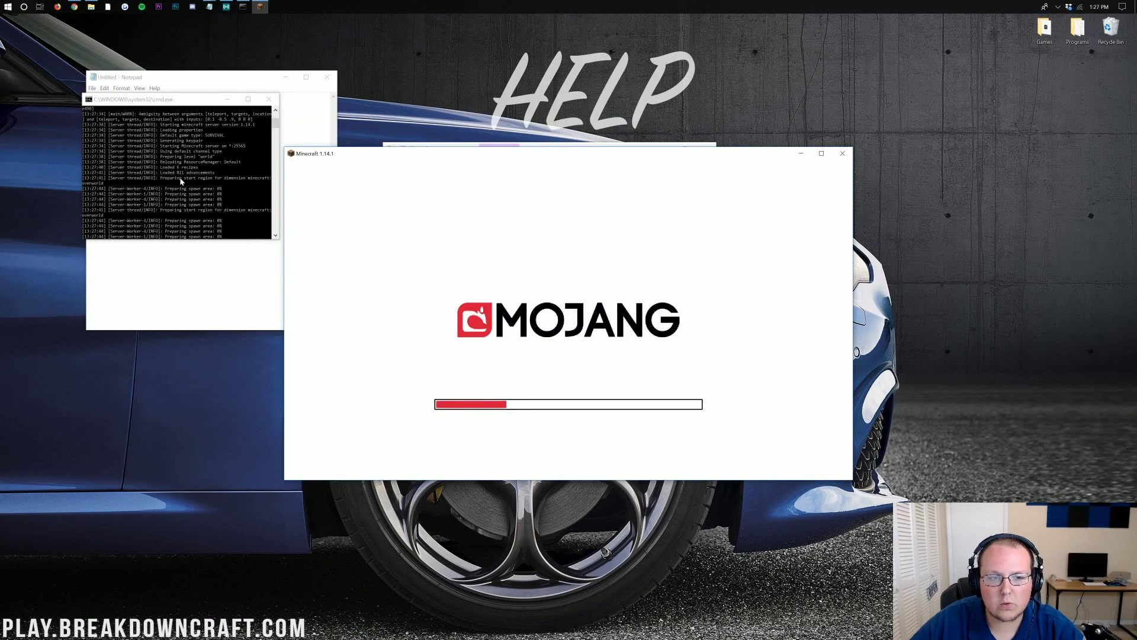
pyautogui.scroll(6, 198, 172)
pyautogui.scroll(-1, 199, 187)
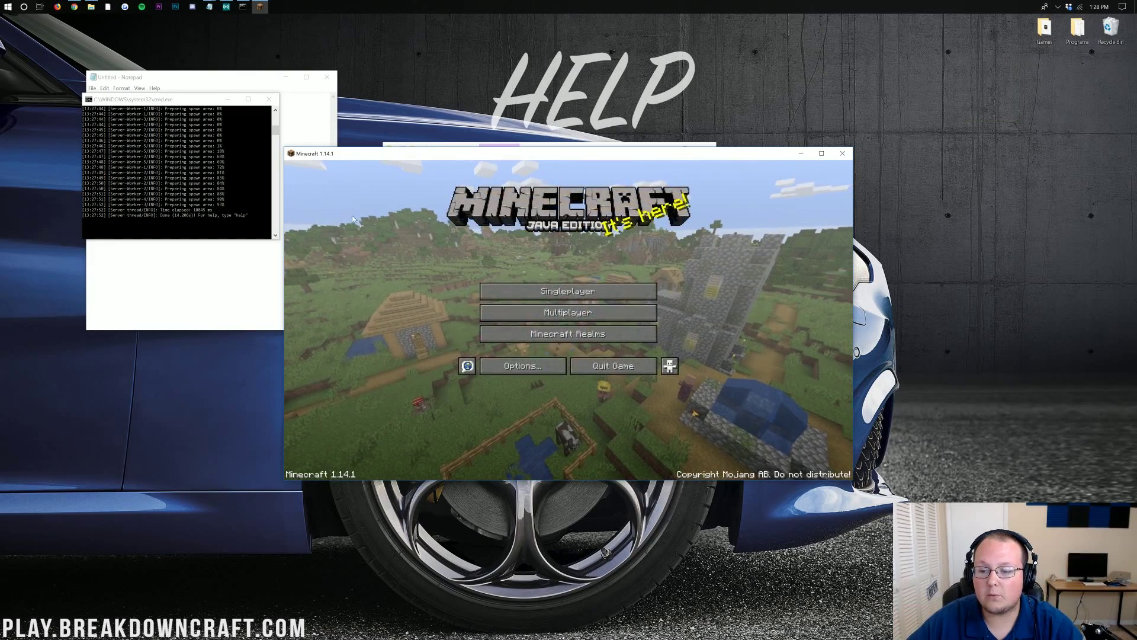
# Try to join the server from Minecraft's multiplayer Direct Connect, using the network's public IP address as the server address.
pyautogui.click(572, 312)
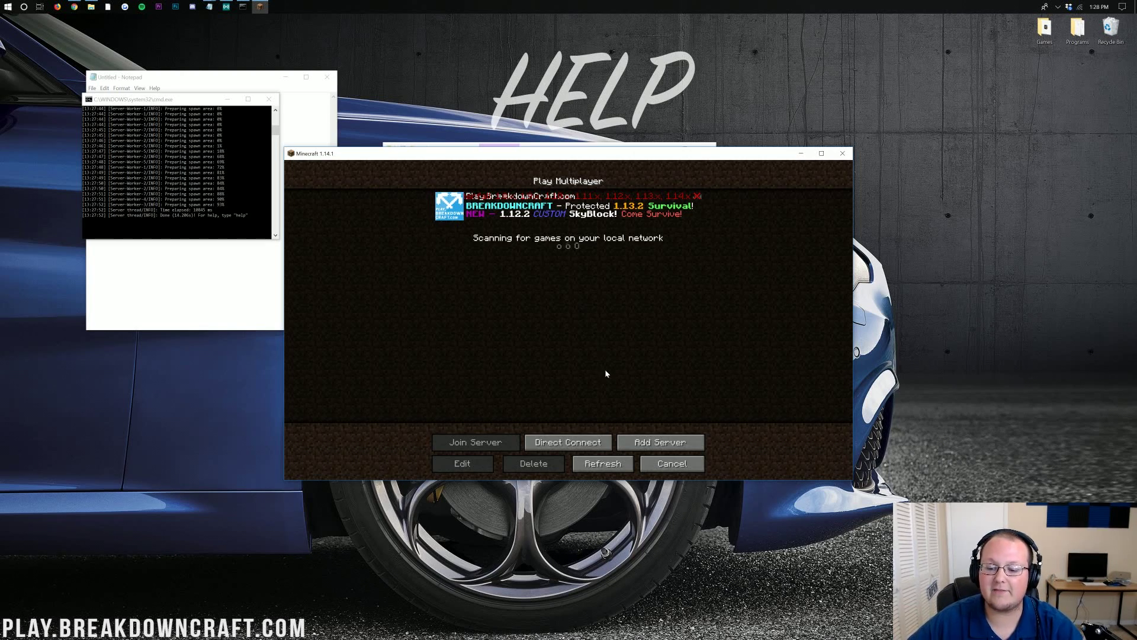
pyautogui.click(566, 440)
pyautogui.hotkey('ctrl', 'a')
pyautogui.write('.190')
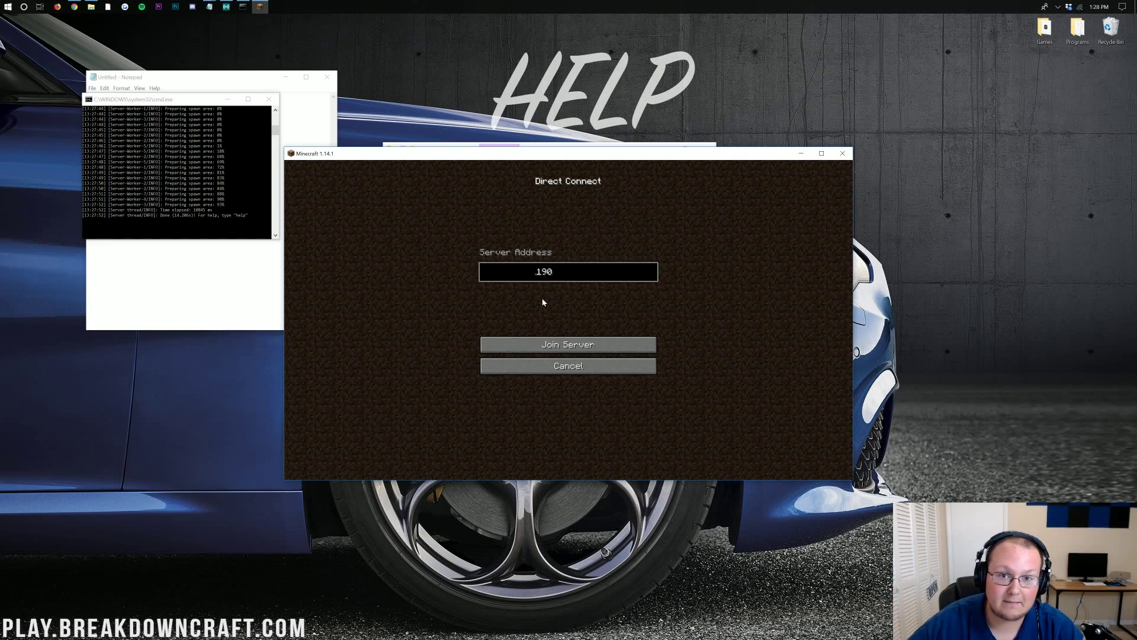
pyautogui.click(536, 344)
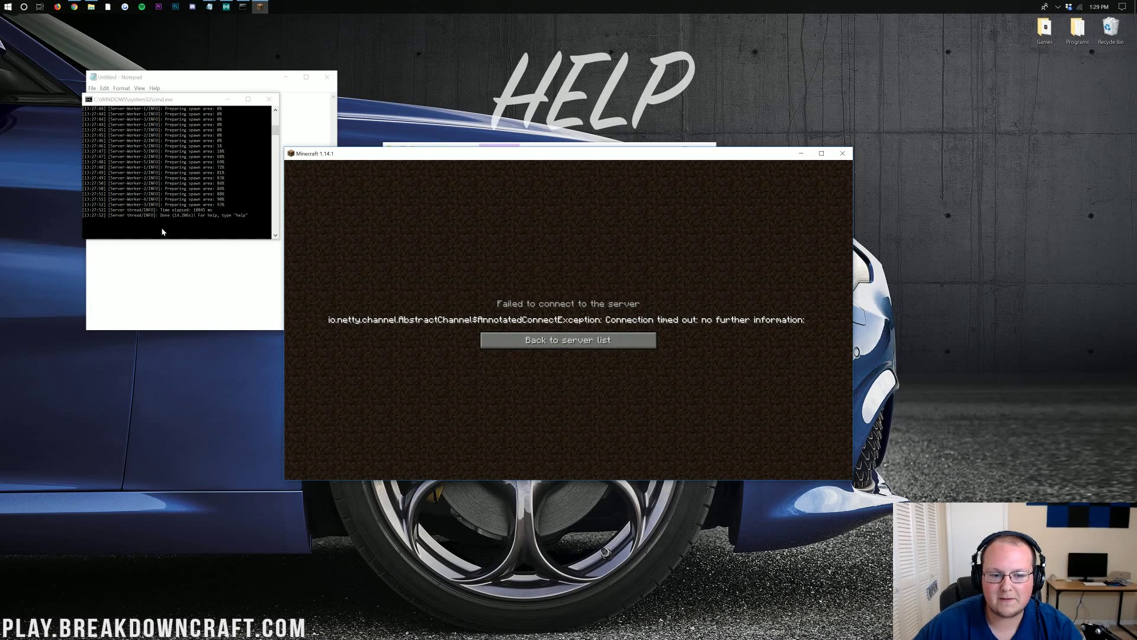
# Return to the multiplayer server list and shut down the running server with the stop command in its console.
pyautogui.click(533, 346)
pyautogui.click(209, 182)
pyautogui.write('sto')
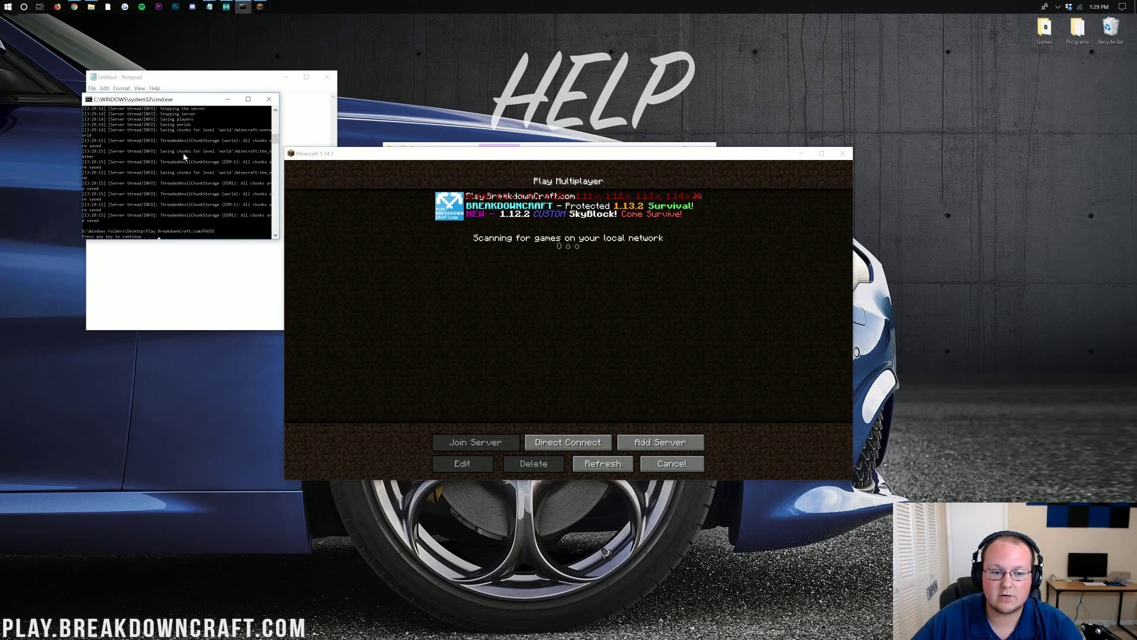
# Open server.properties from the Play.BreakdownCraft.com folder in Notepad and place its window clear of the noted IP addresses.
pyautogui.click(466, 144)
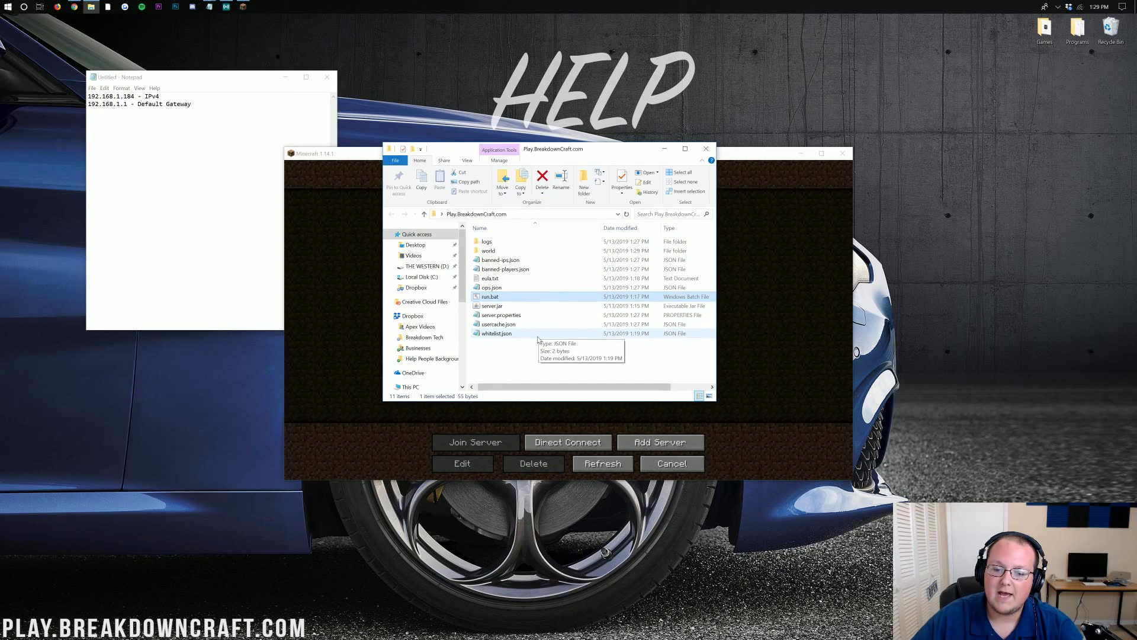
pyautogui.click(496, 318)
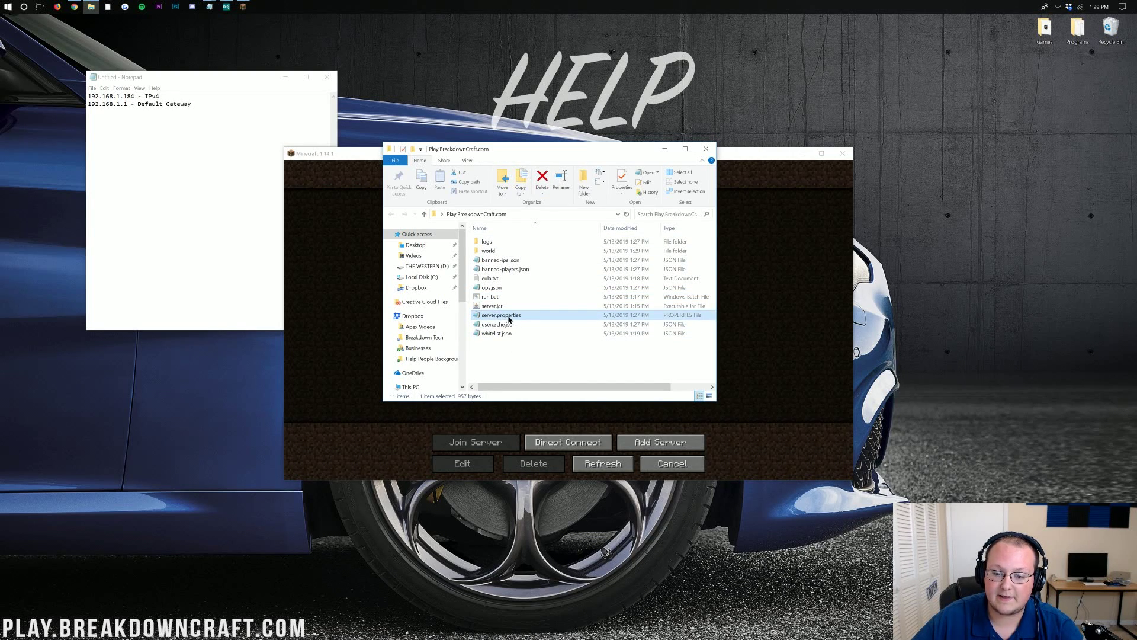
pyautogui.doubleClick(513, 316)
pyautogui.moveTo(174, 83); pyautogui.dragTo(521, 119)
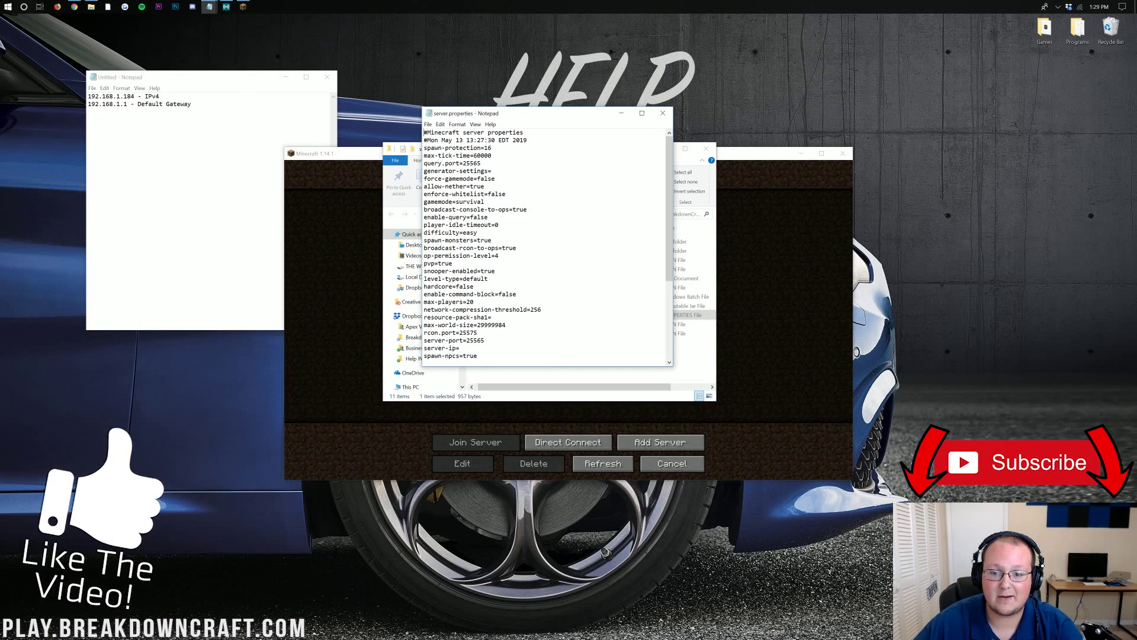
# Fill in the server-ip property with the noted local IPv4 address, beginning with 192.168.
pyautogui.scroll(-4, 545, 243)
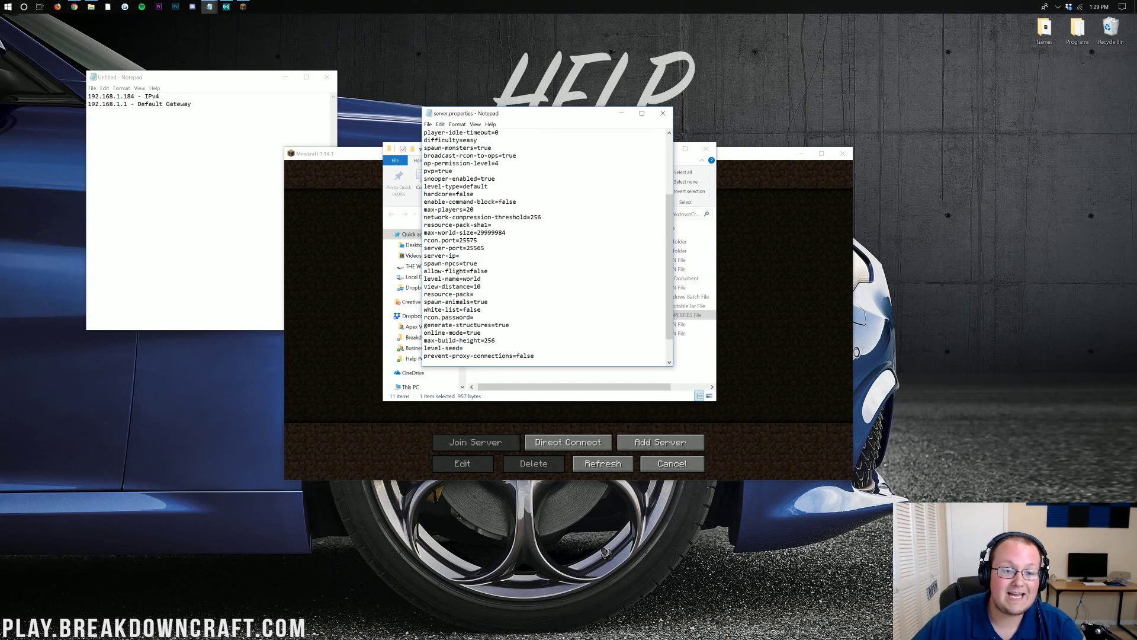
pyautogui.write('192.168')
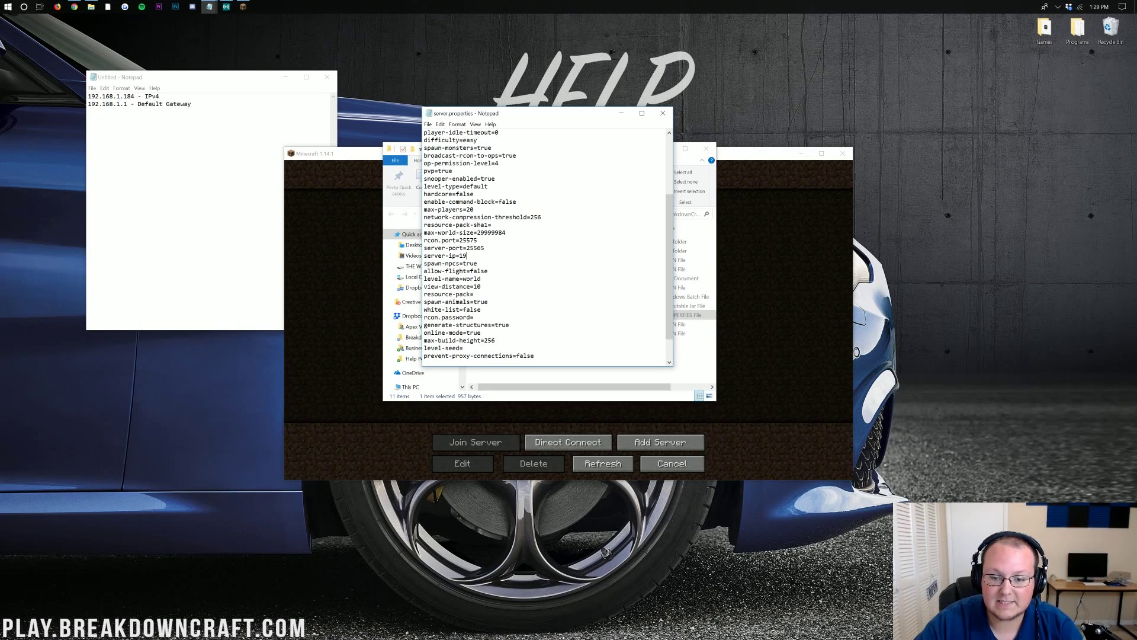
pyautogui.write('.')
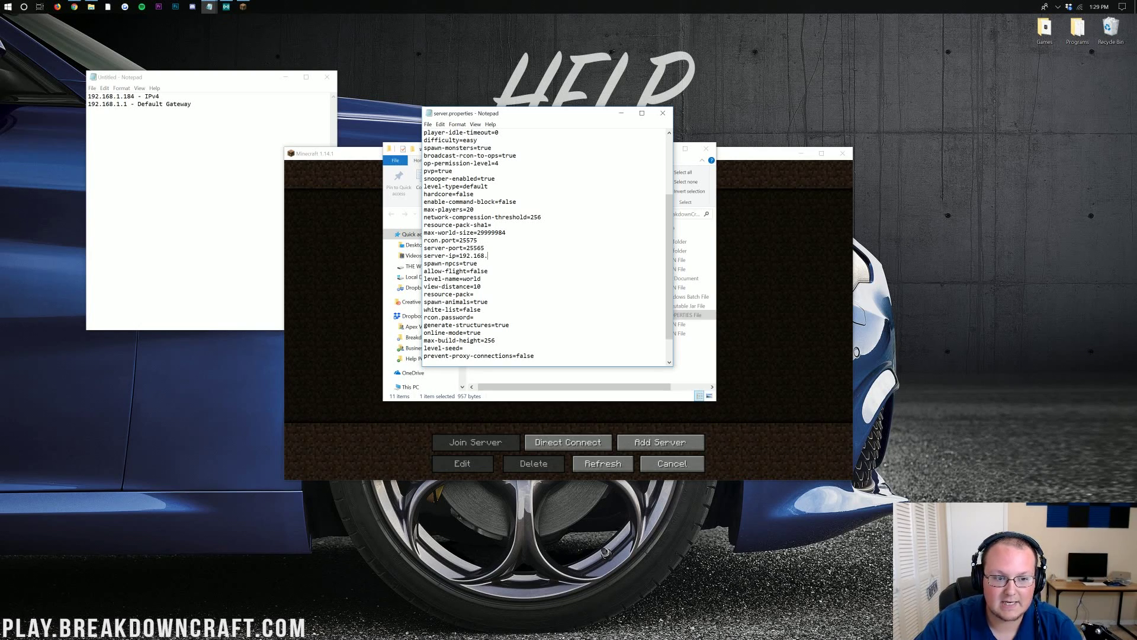